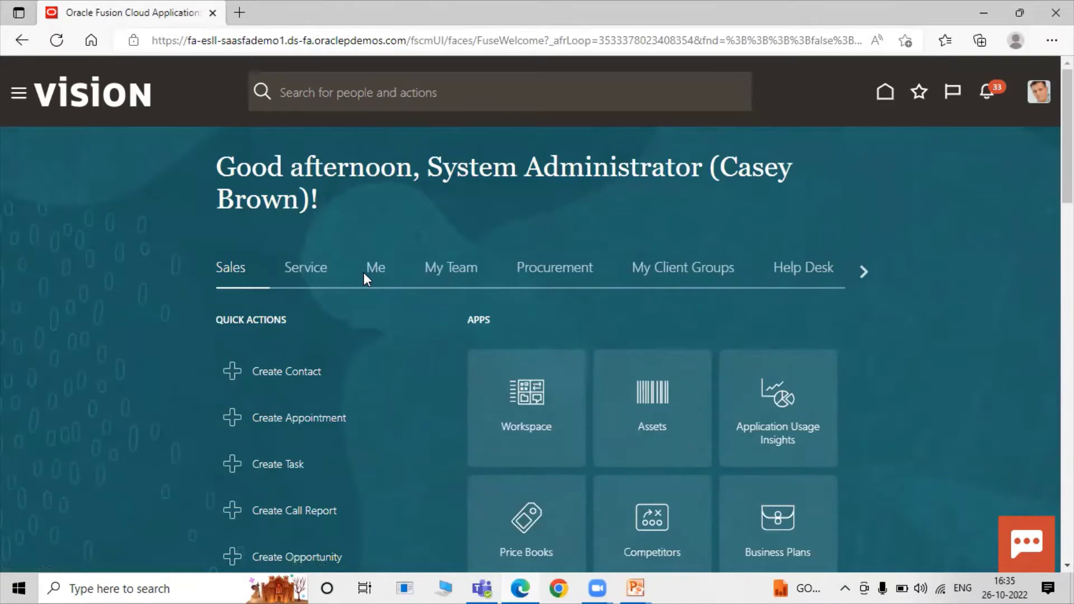
# - Switch to the slide show window and then back to the Oracle Fusion browser
pyautogui.hotkey('alt', 'Tab')
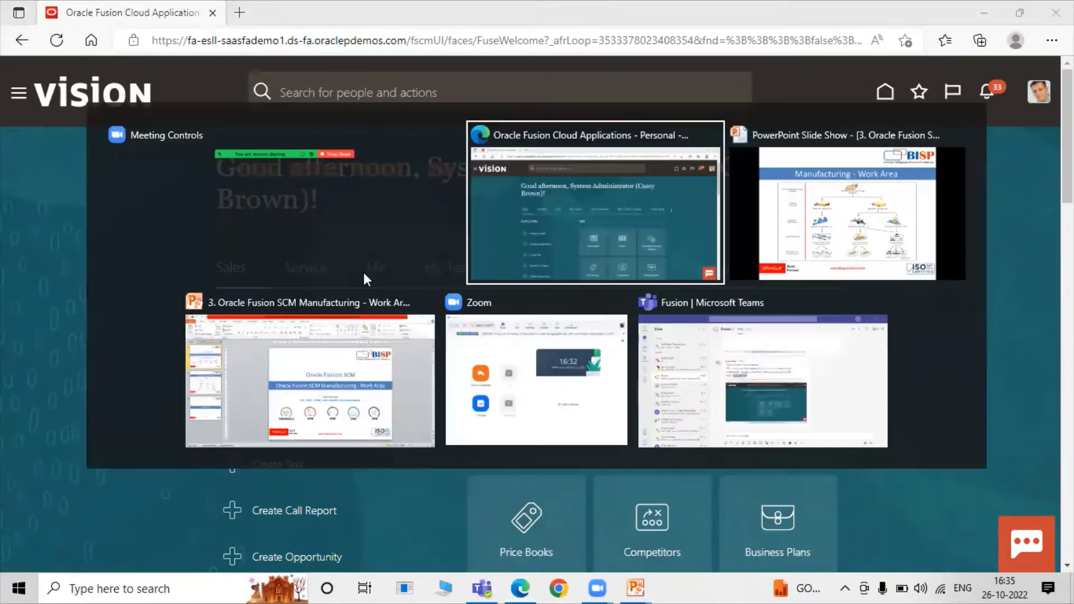
pyautogui.hotkey('alt', 'Tab')
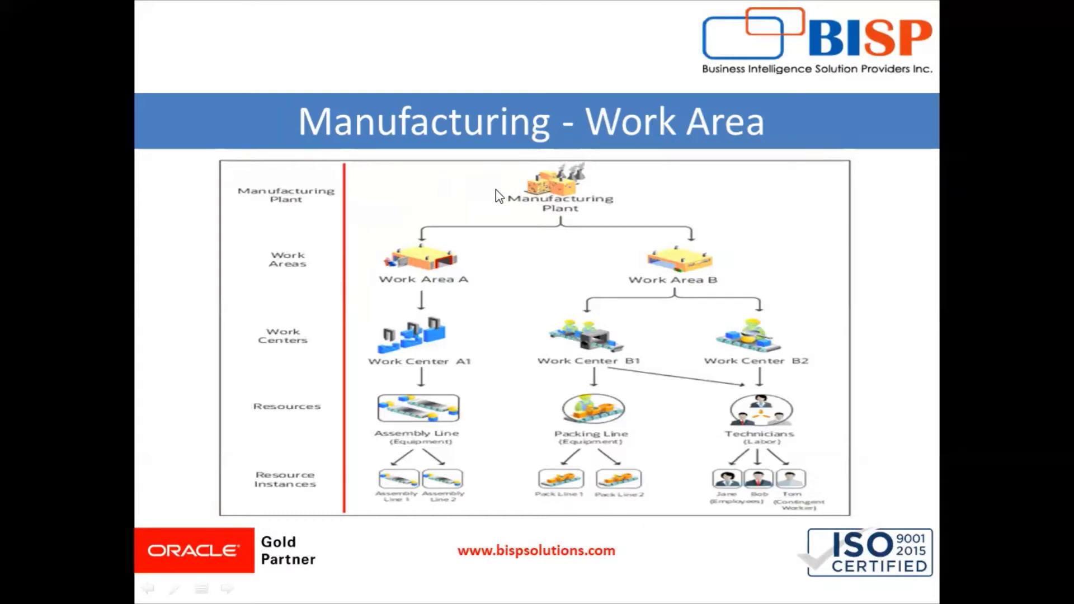
pyautogui.hotkey('alt', 'Tab')
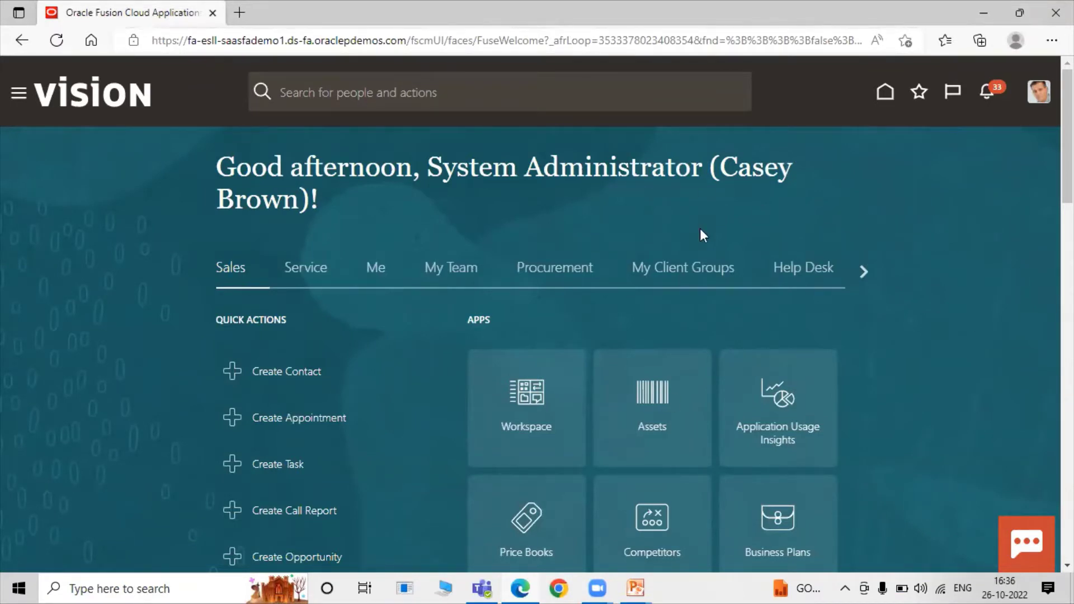
# - Open Security Console from the Navigator's Tools section and dismiss the loading warning
pyautogui.click(18, 96)
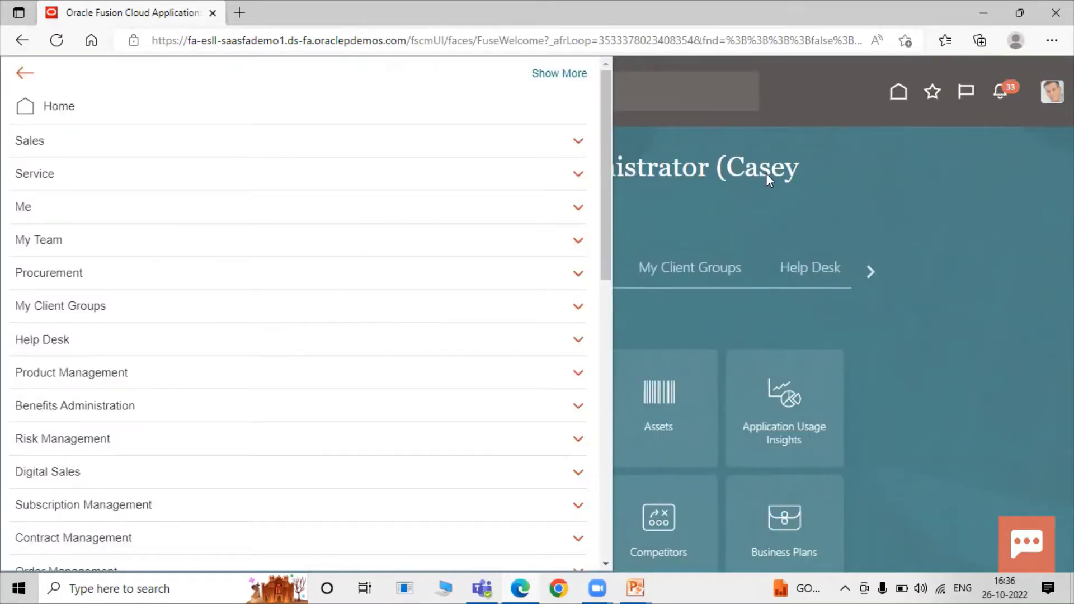
pyautogui.scroll(-12, 382, 220)
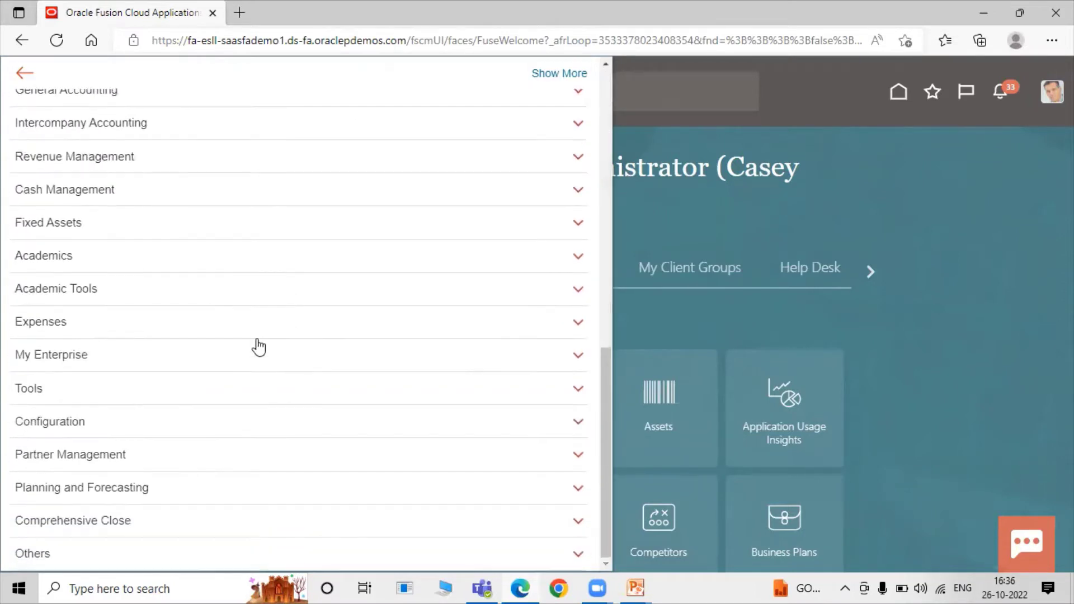
pyautogui.click(46, 400)
pyautogui.scroll(-3, 168, 307)
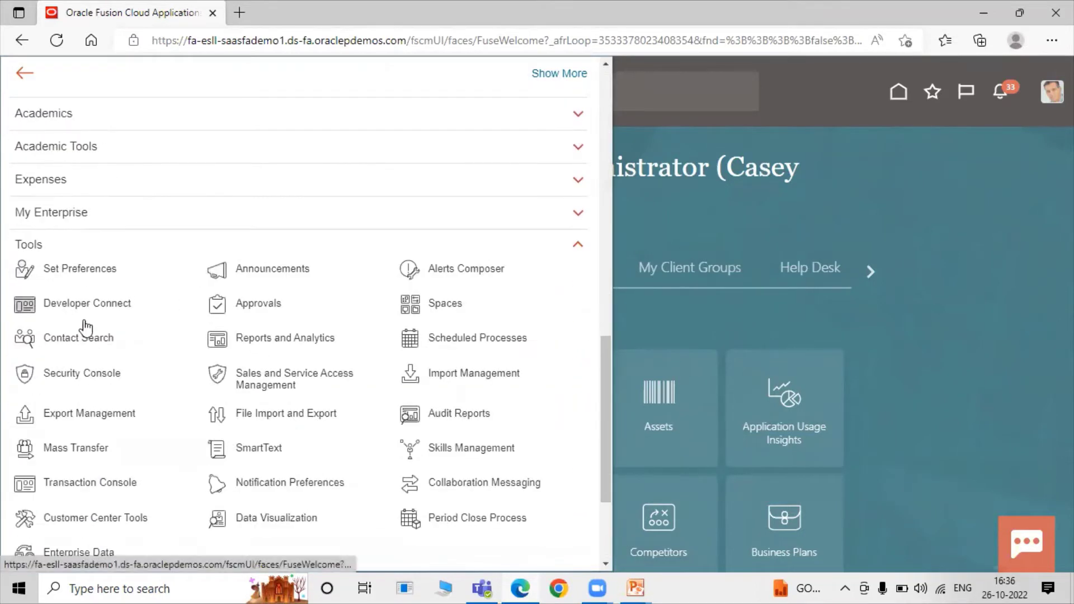
pyautogui.scroll(-2, 67, 314)
pyautogui.click(174, 262)
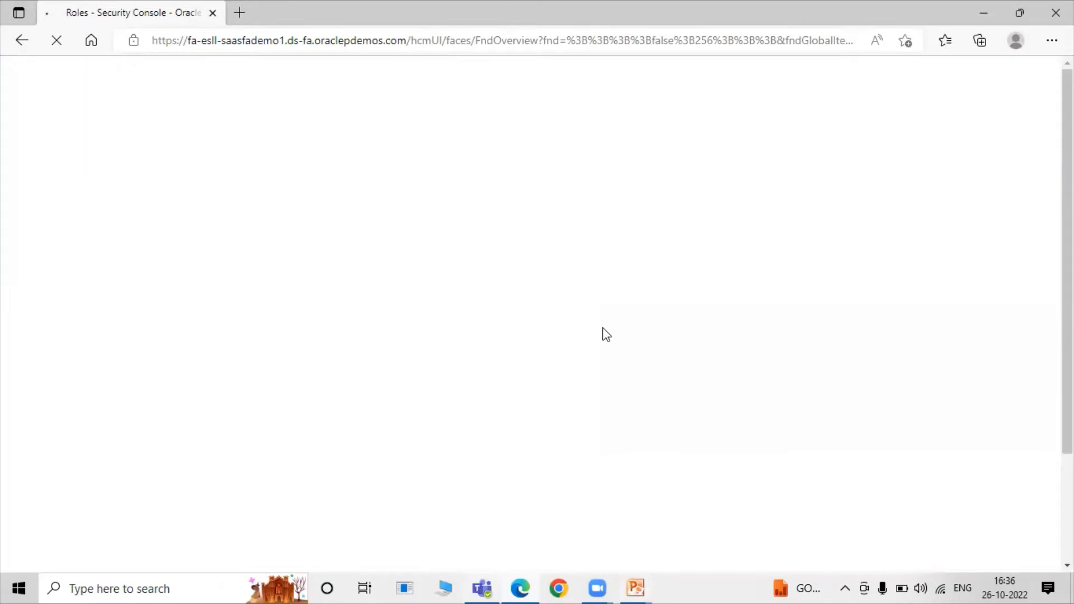
pyautogui.press('Return')
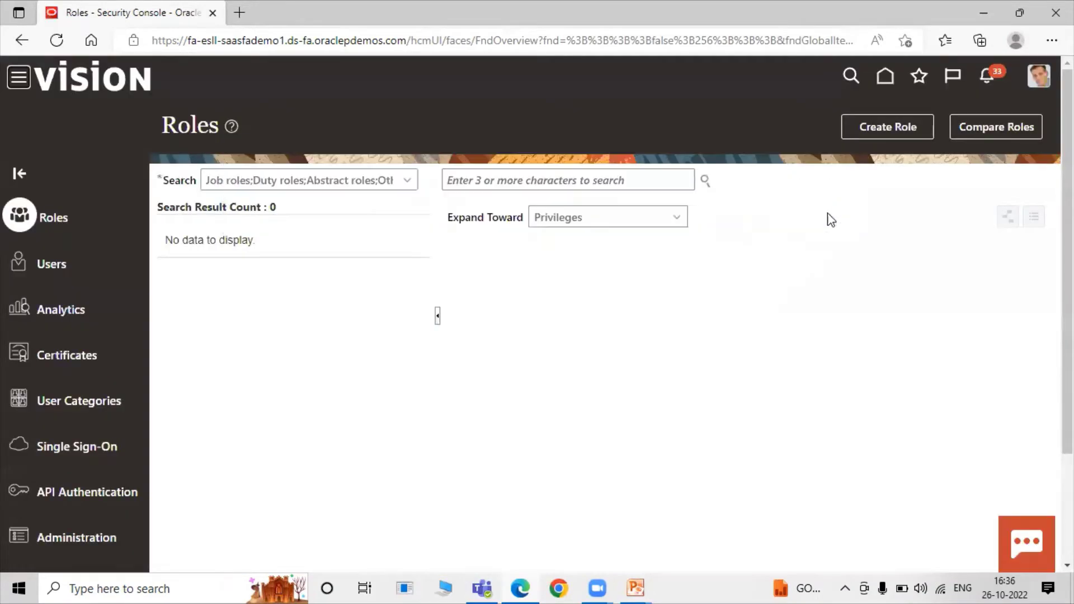
# - Search User Accounts by user name, open the matching administrator account, and start editing it
pyautogui.click(53, 264)
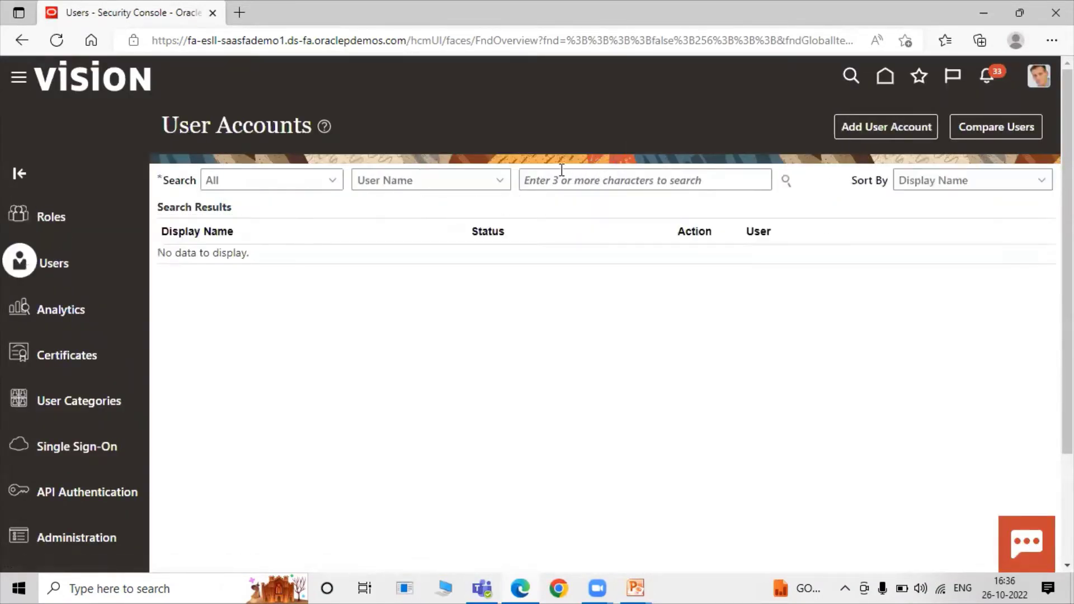
pyautogui.click(591, 171)
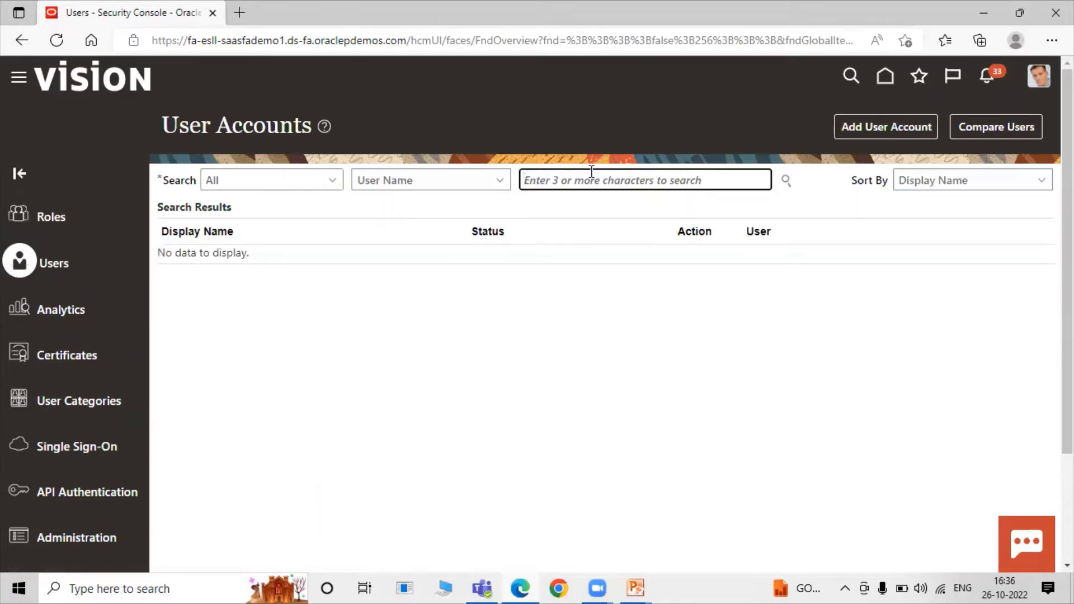
pyautogui.write('CAsey')
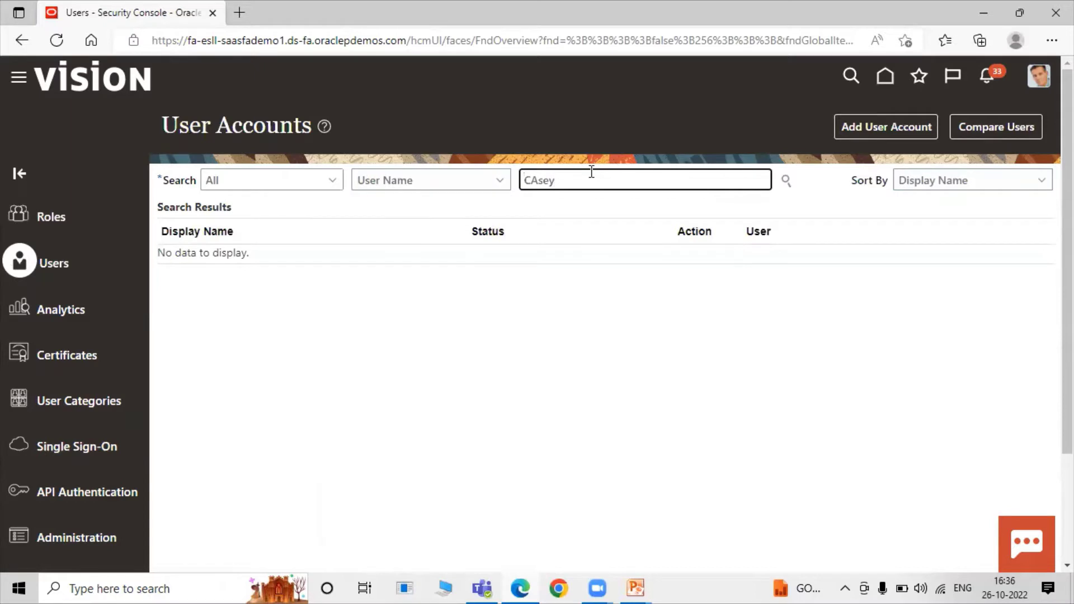
pyautogui.press('Return')
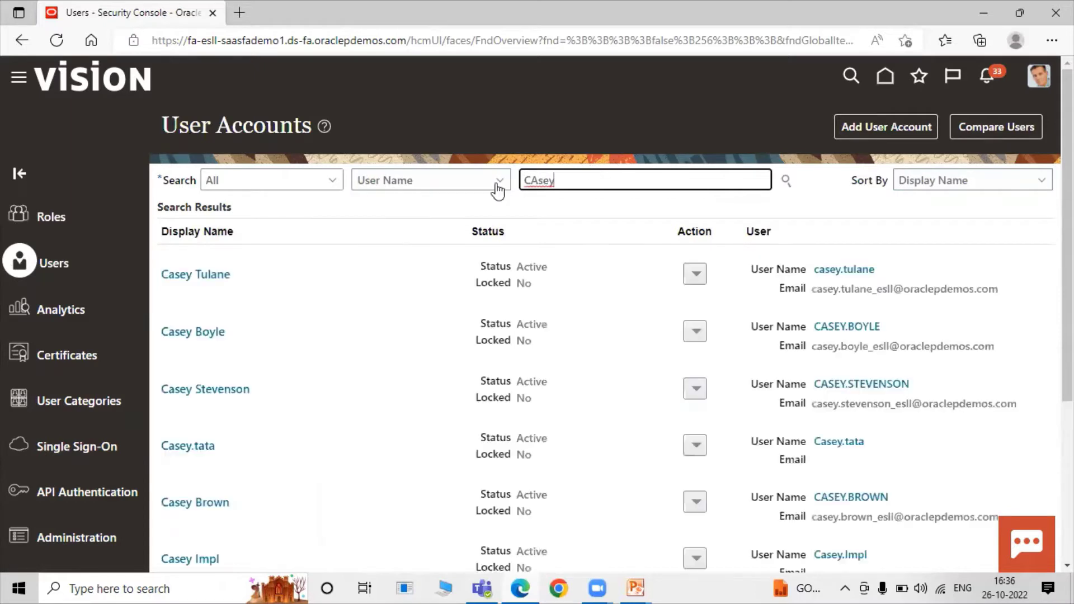
pyautogui.click(200, 505)
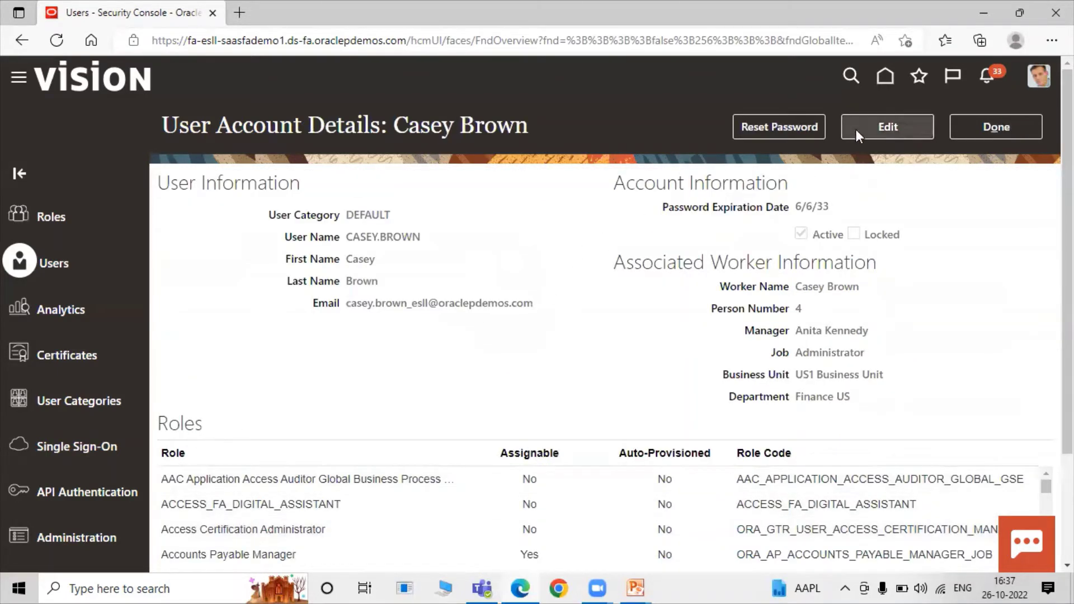
pyautogui.click(850, 131)
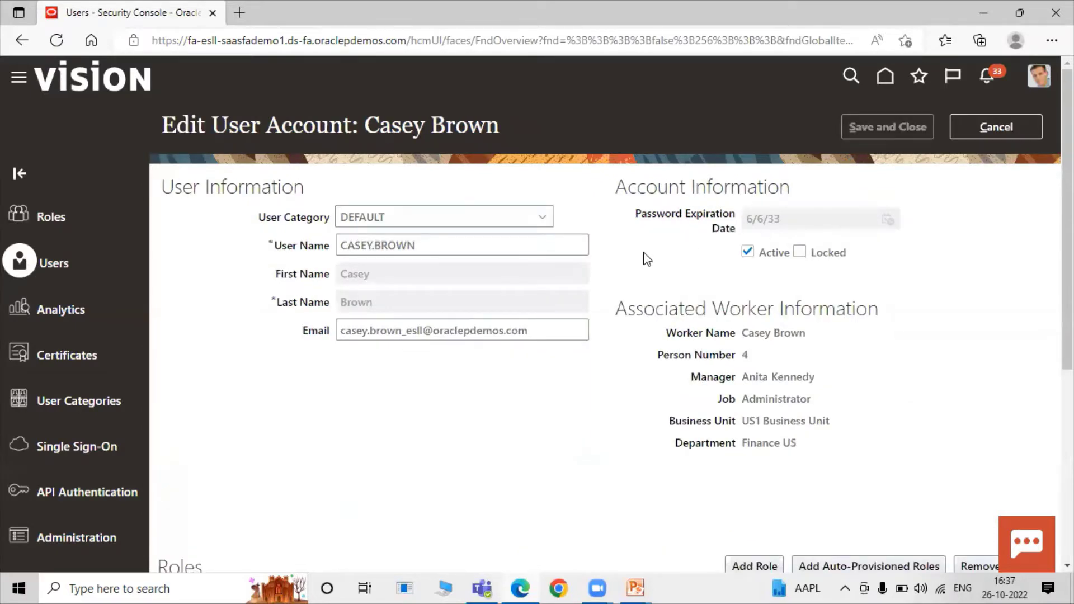
pyautogui.scroll(-5, 647, 258)
# - Add the Manufacturing Engineer role membership to the user
pyautogui.click(755, 357)
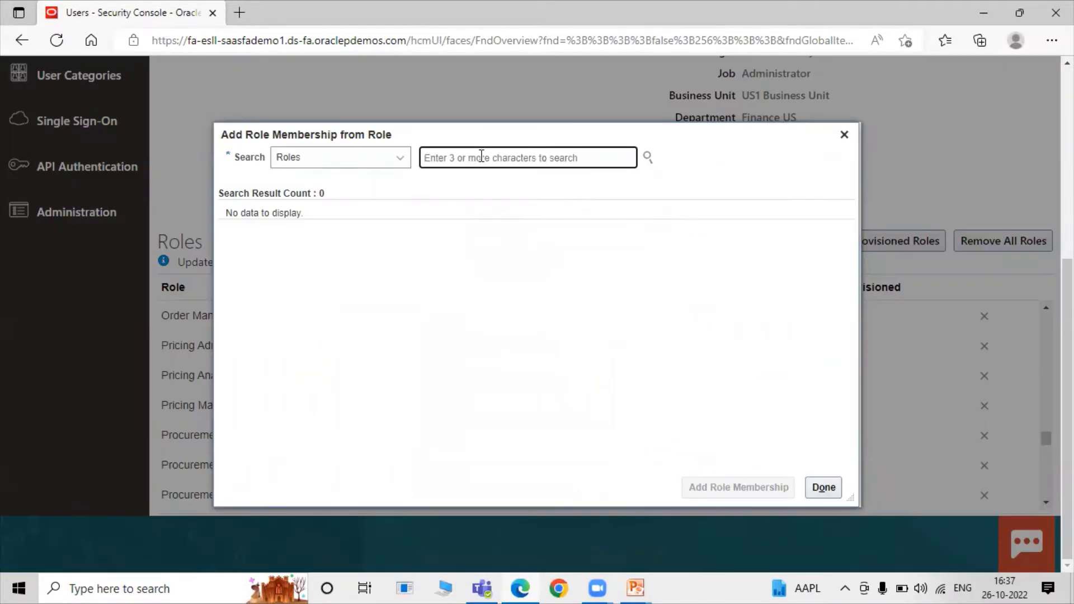
pyautogui.write('Manuf')
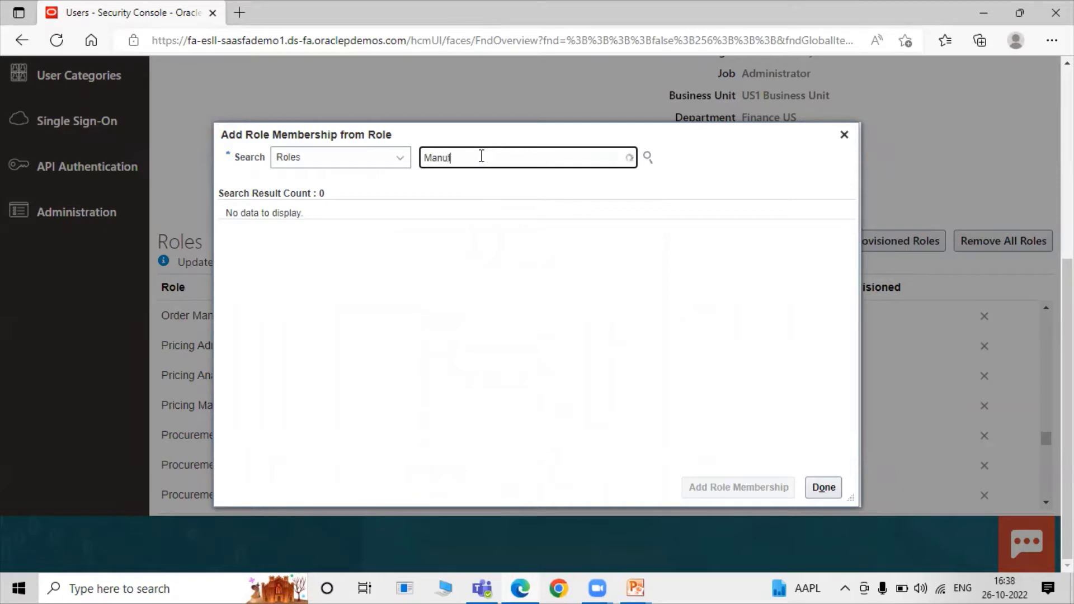
pyautogui.write('ac')
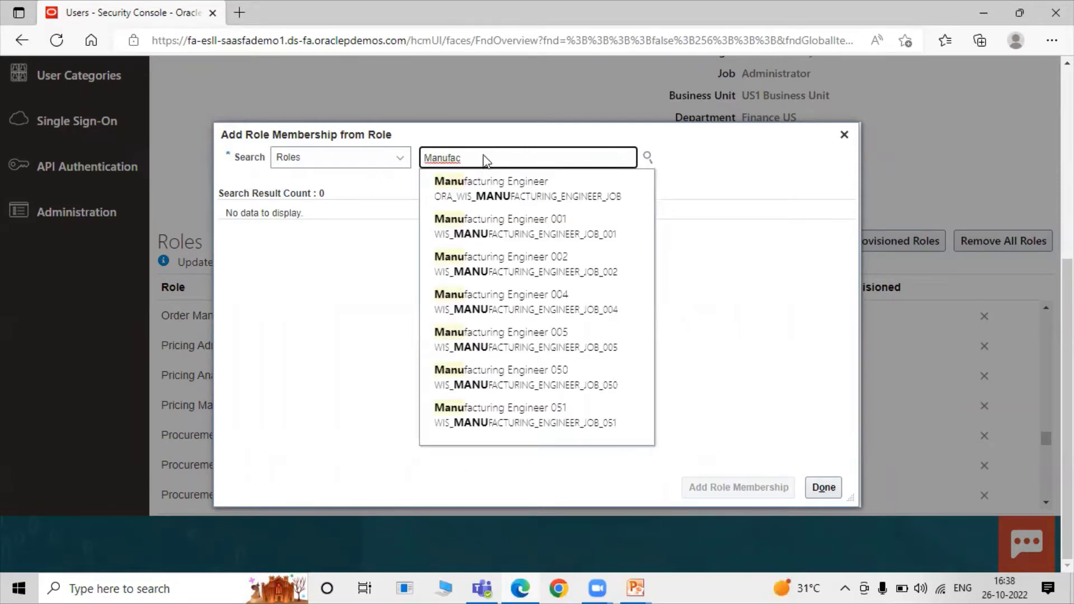
pyautogui.click(508, 191)
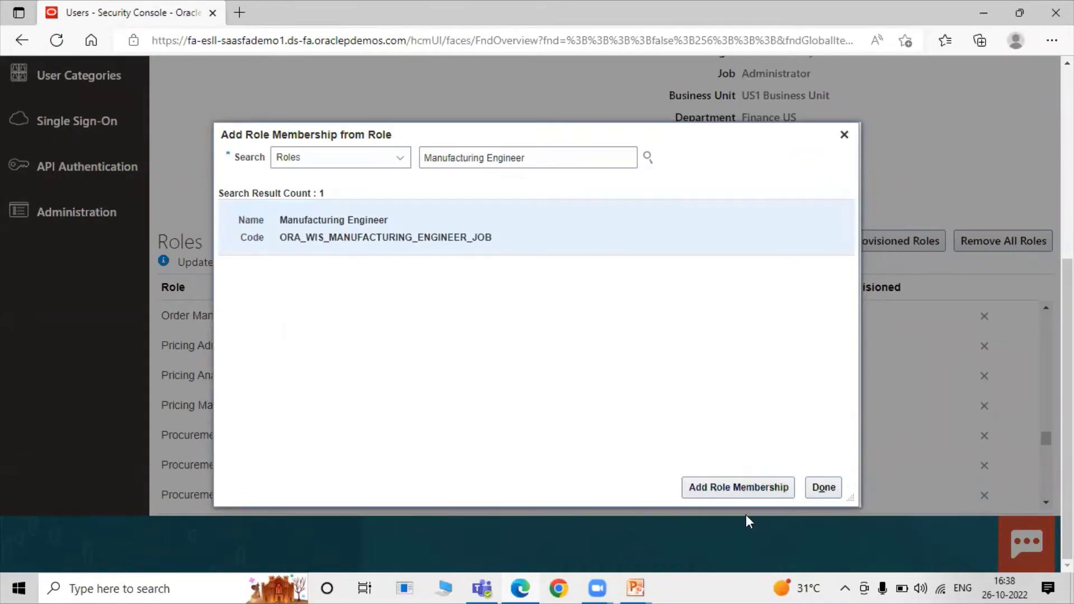
pyautogui.click(744, 488)
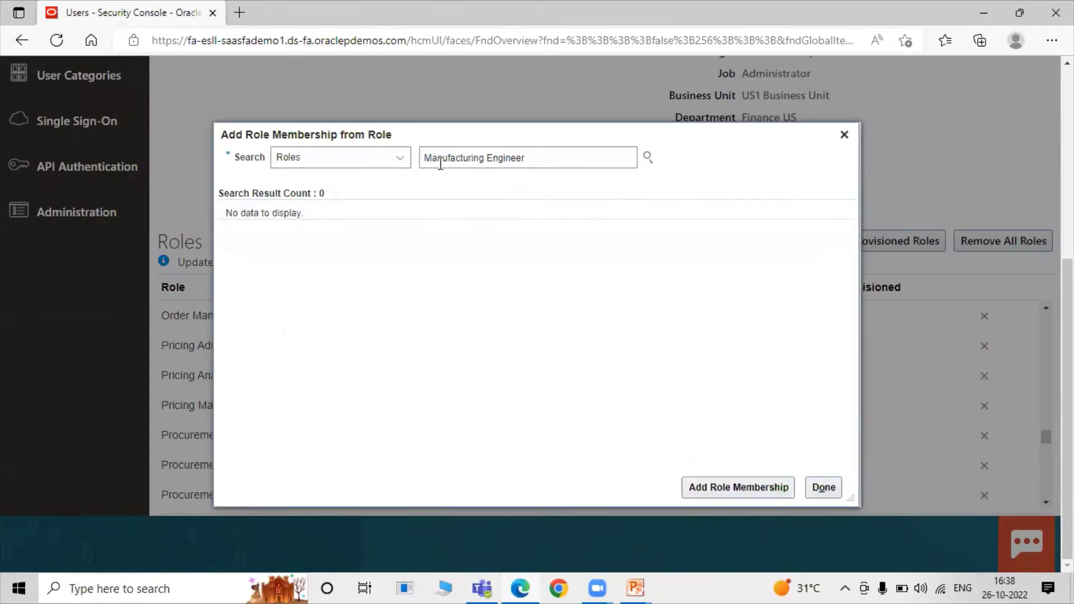
# - Search for and add the Production Operator role membership
pyautogui.doubleClick(552, 159)
pyautogui.click(552, 161)
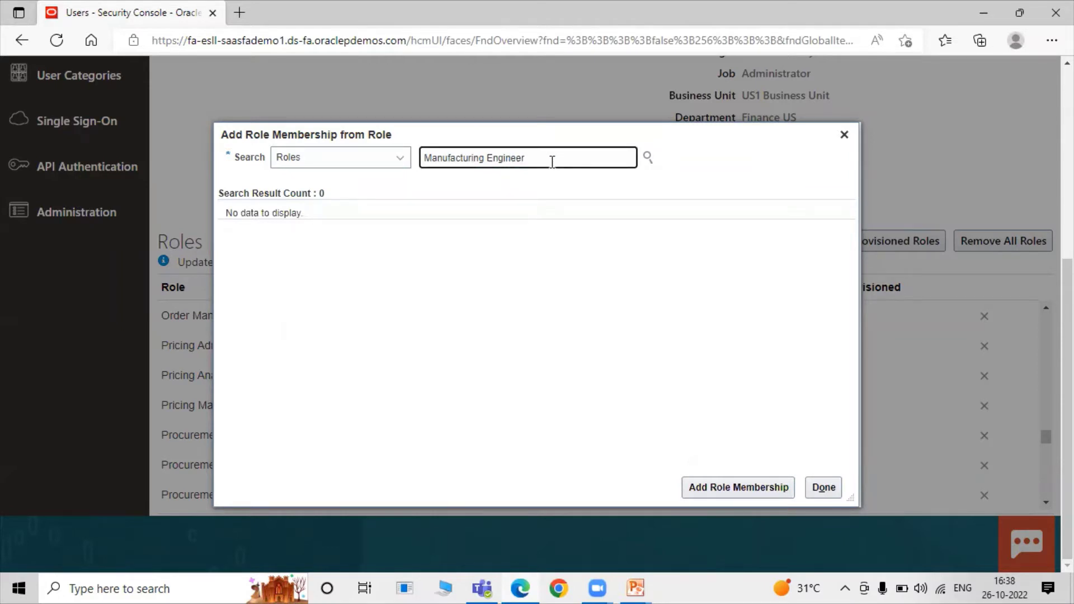
pyautogui.hotkey('ctrl', 'BackSpace')
pyautogui.hotkey('ctrl', 'BackSpace')
pyautogui.write('P')
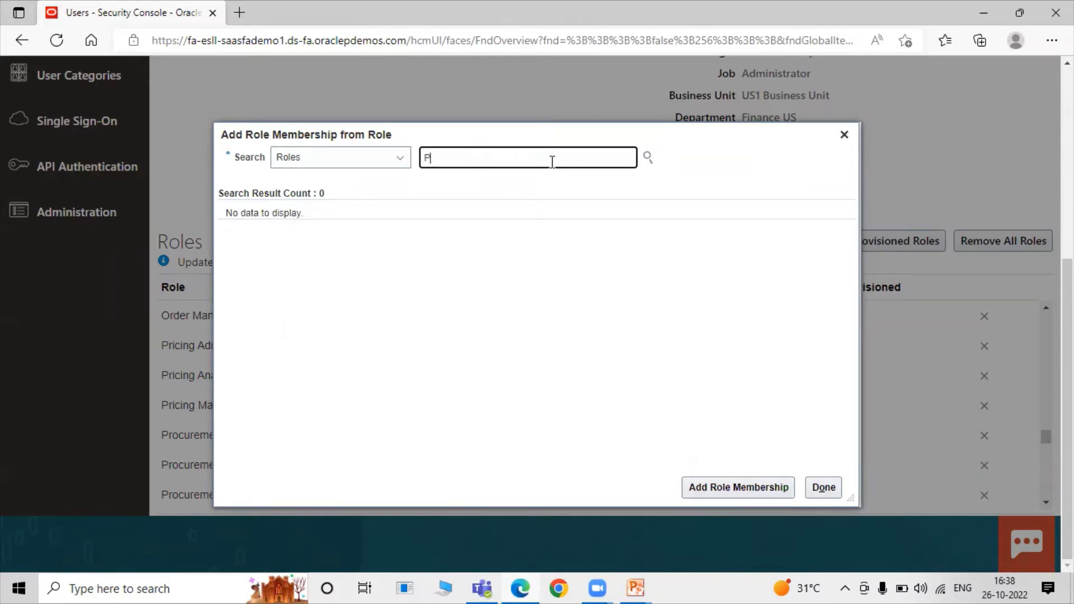
pyautogui.write('rodud')
pyautogui.press('BackSpace')
pyautogui.write('c')
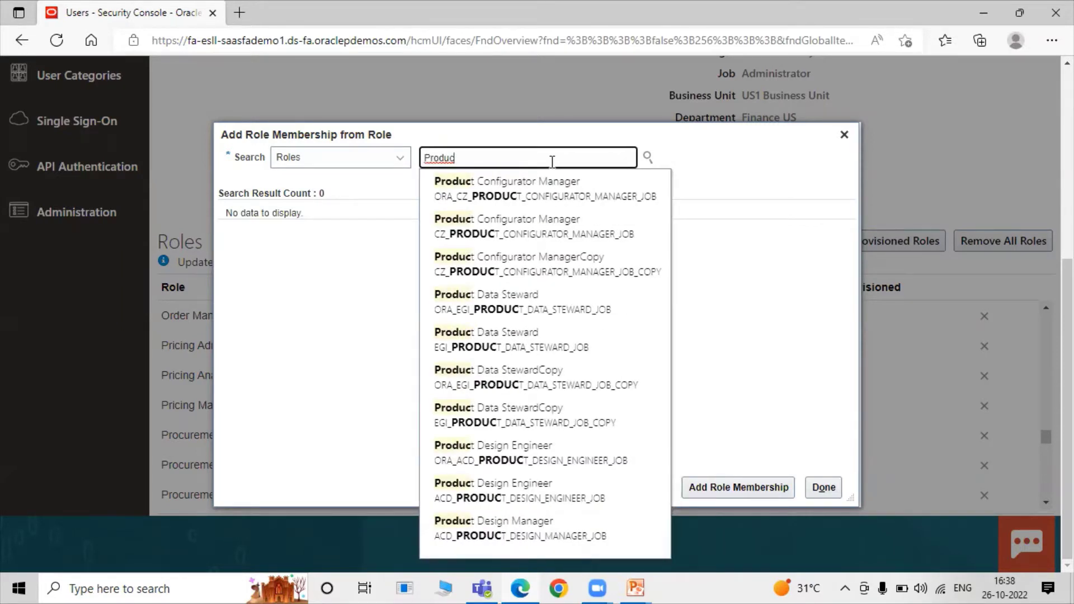
pyautogui.write('tion ')
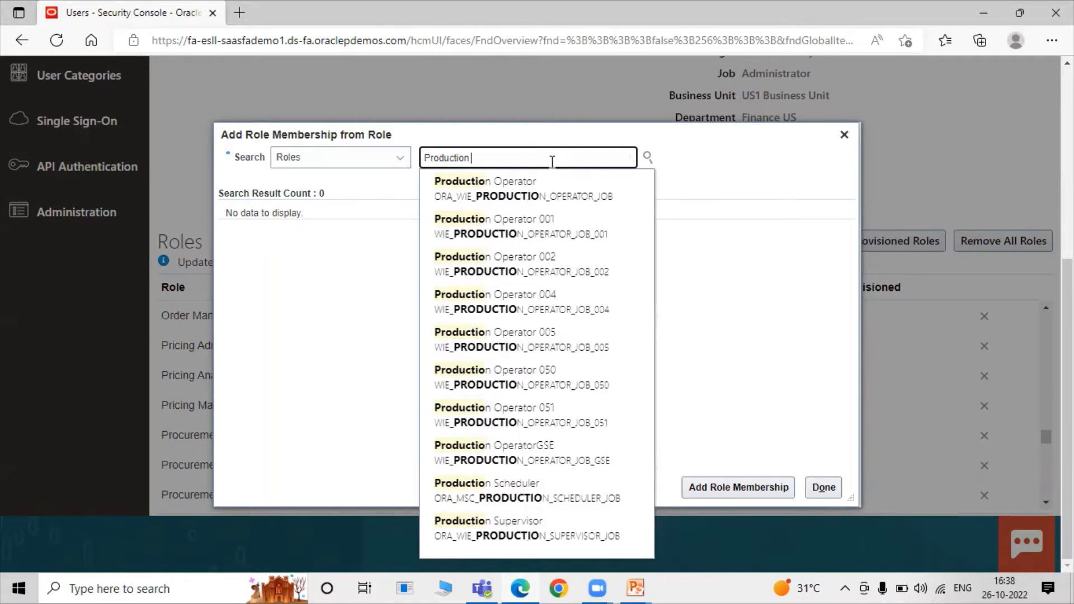
pyautogui.write('Op')
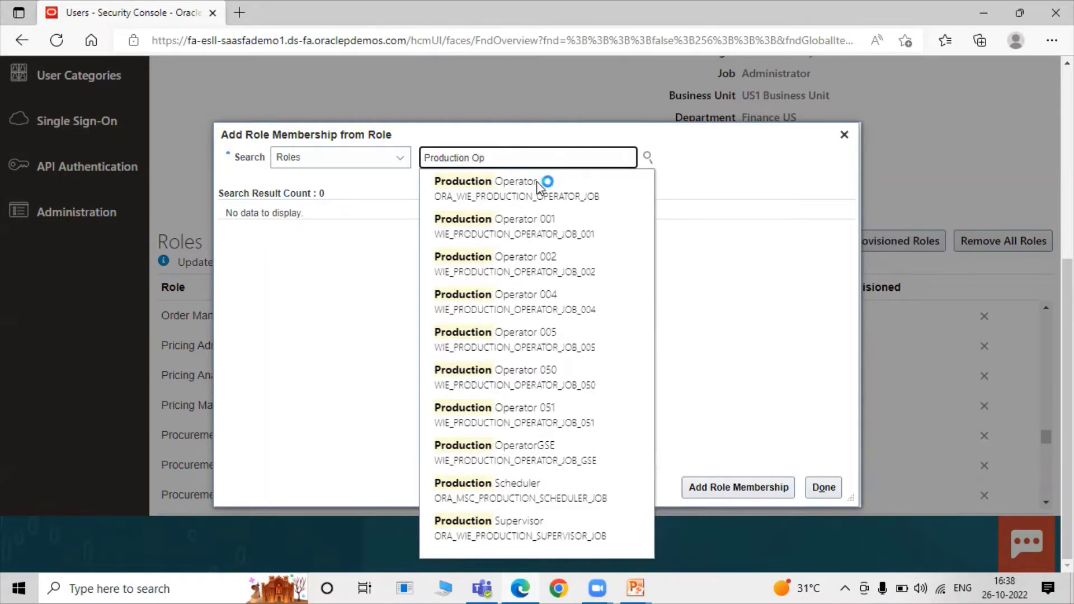
pyautogui.click(525, 193)
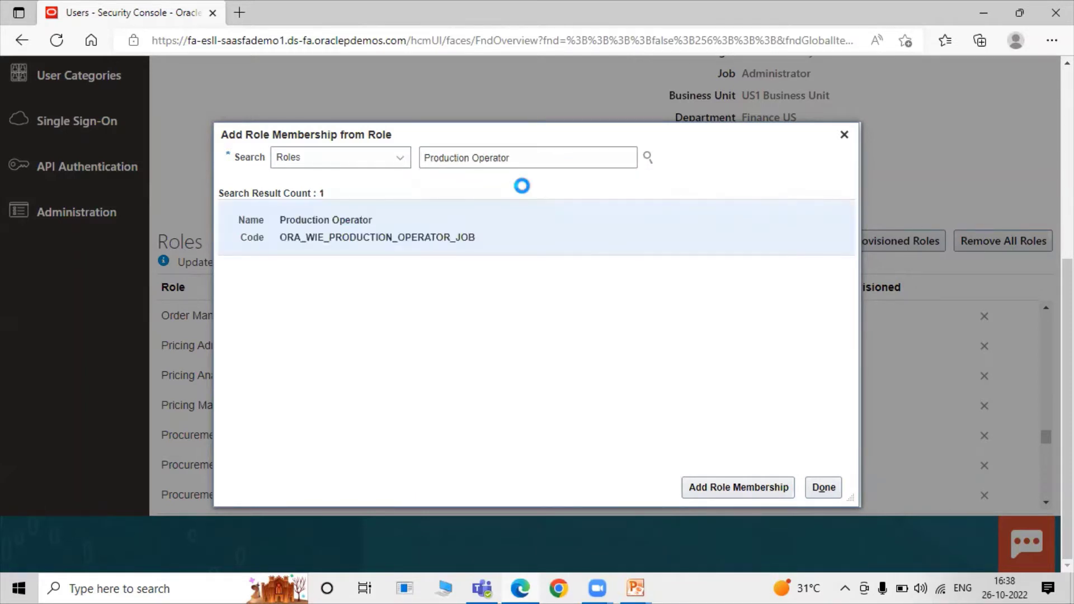
pyautogui.click(714, 495)
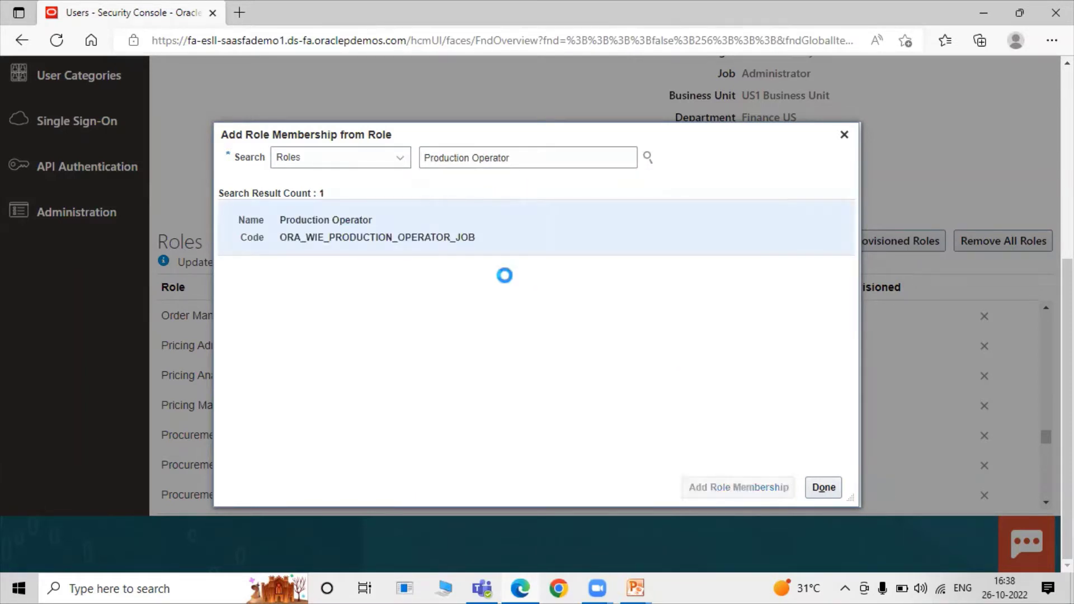
# - Add the Production Supervisor role membership and close the Add Role Membership dialog
pyautogui.click(528, 159)
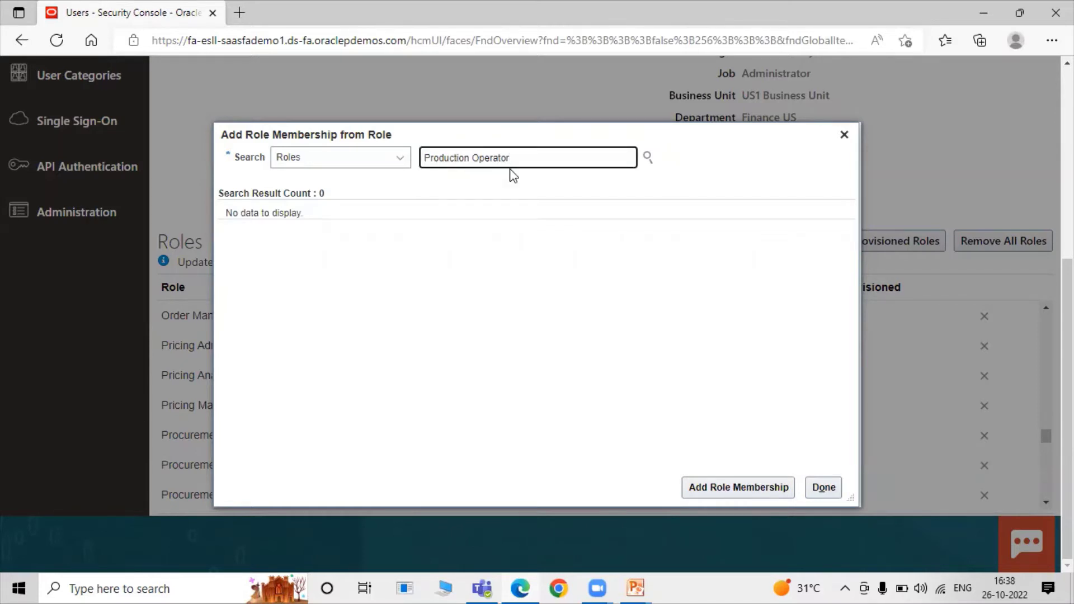
pyautogui.press('BackSpace')
pyautogui.press('BackSpace')
pyautogui.press('BackSpace')
pyautogui.press('BackSpace')
pyautogui.press('BackSpace')
pyautogui.press('BackSpace')
pyautogui.press('BackSpace')
pyautogui.press('BackSpace')
pyautogui.press('BackSpace')
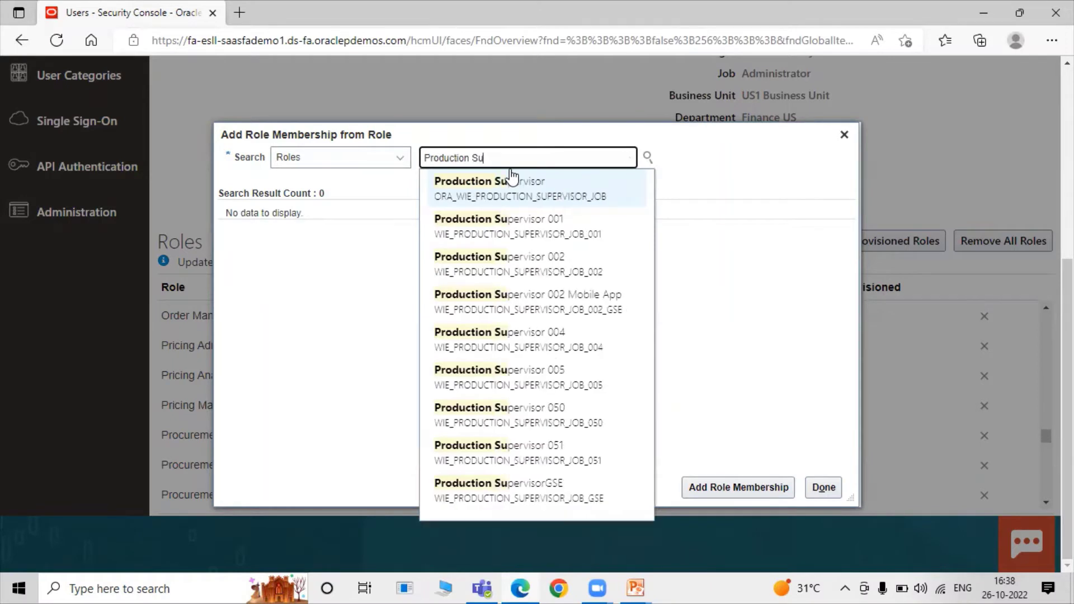
pyautogui.write('Su')
pyautogui.click(590, 190)
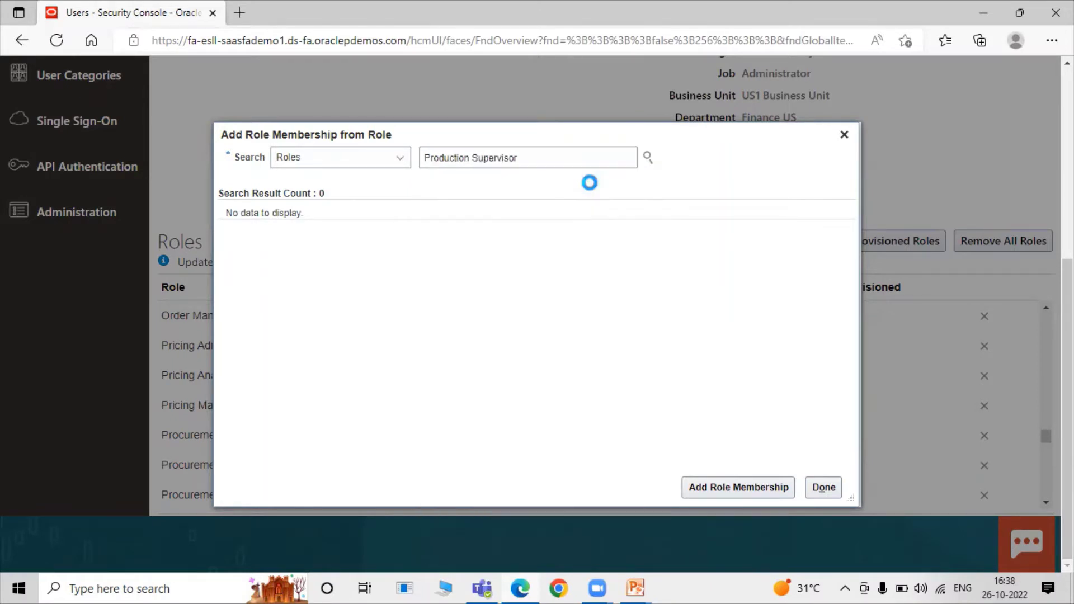
pyautogui.click(744, 487)
pyautogui.click(821, 488)
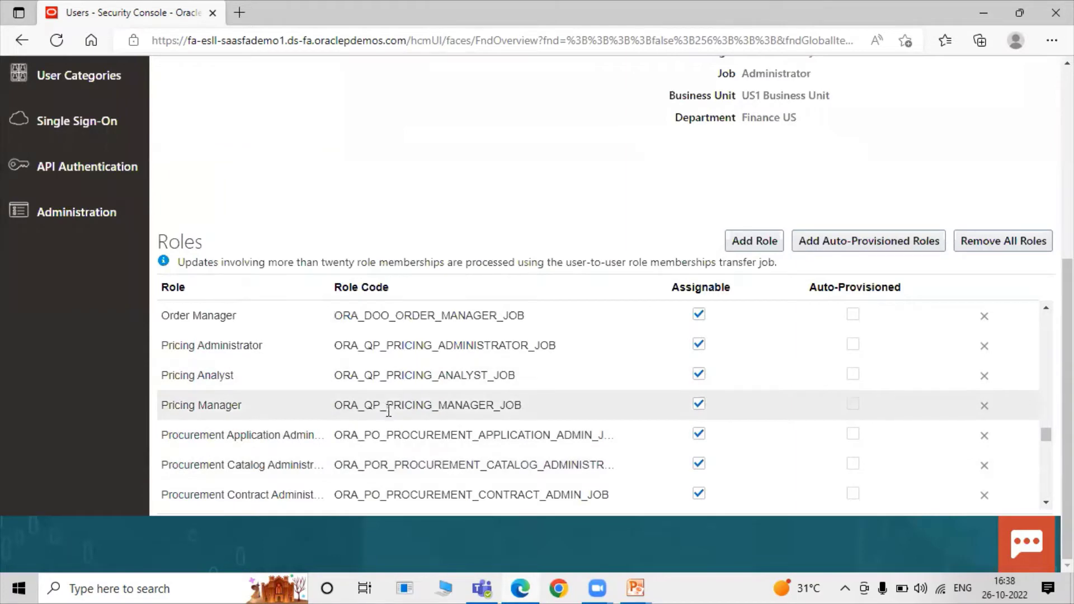
# - Save the user's new role memberships, return to User Accounts, and open Settings and Actions
pyautogui.scroll(5, 743, 203)
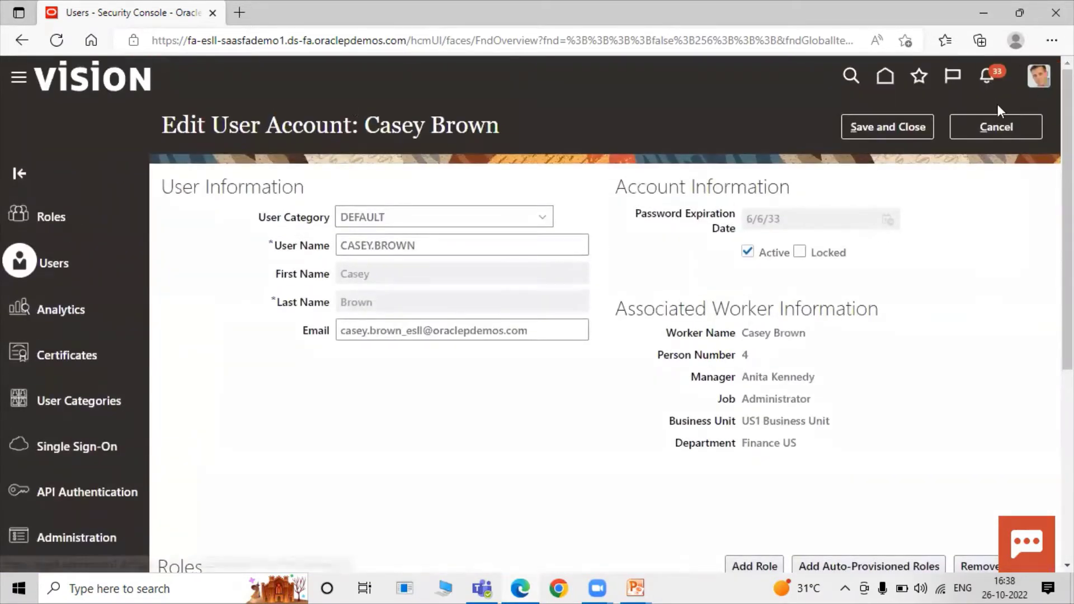
pyautogui.scroll(-4, 862, 190)
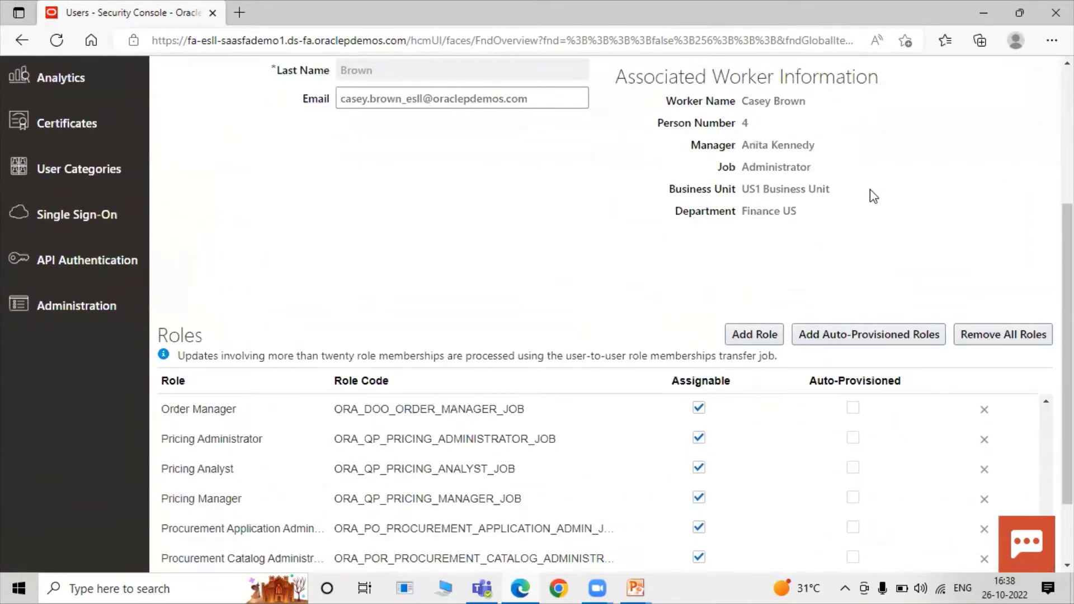
pyautogui.scroll(4, 870, 193)
pyautogui.click(887, 128)
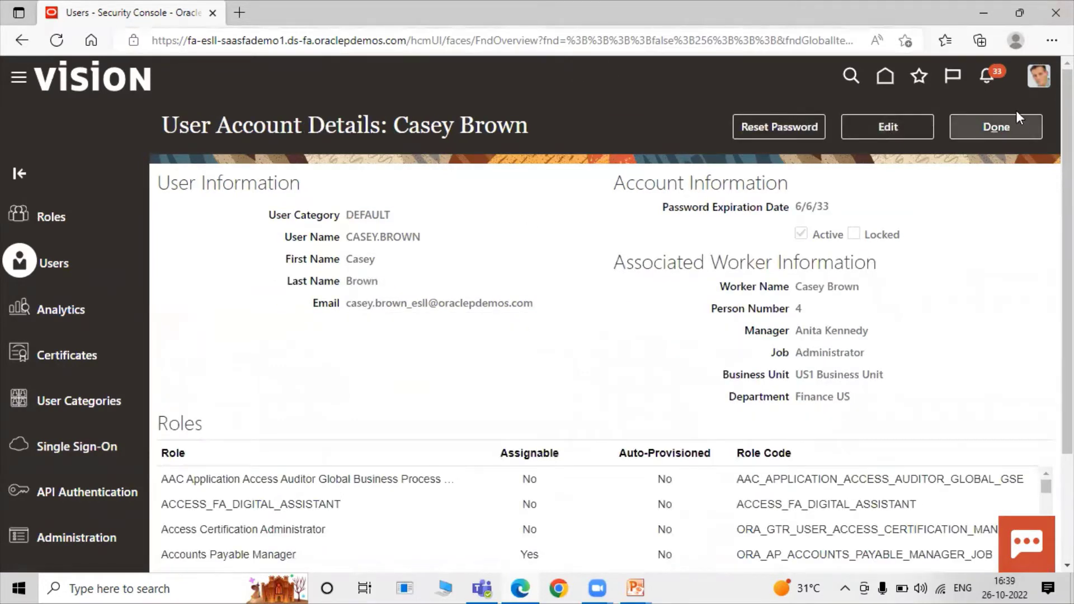
pyautogui.click(1003, 126)
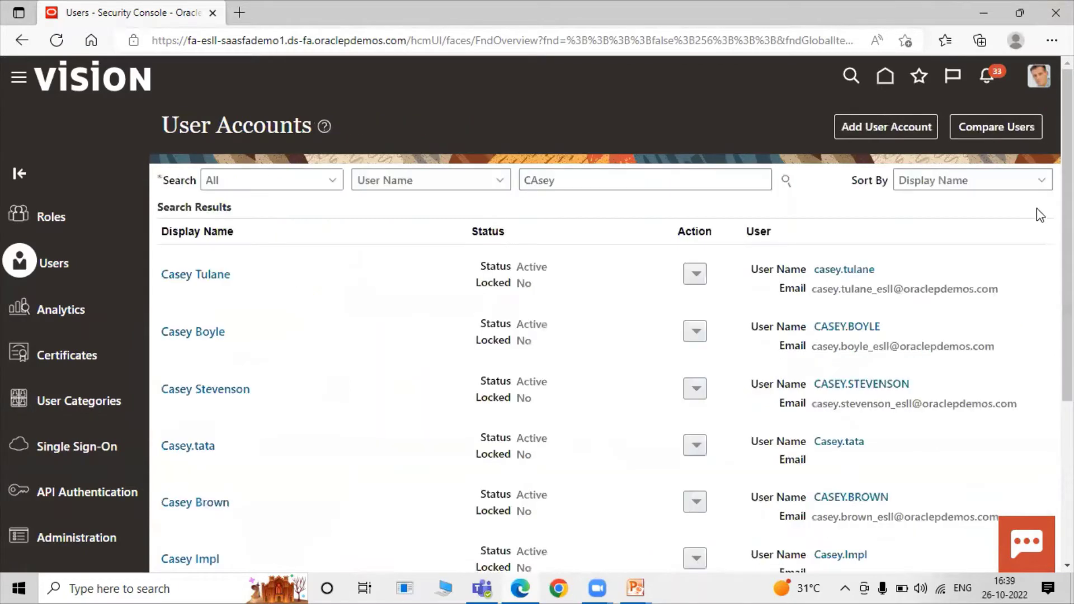
pyautogui.click(1027, 73)
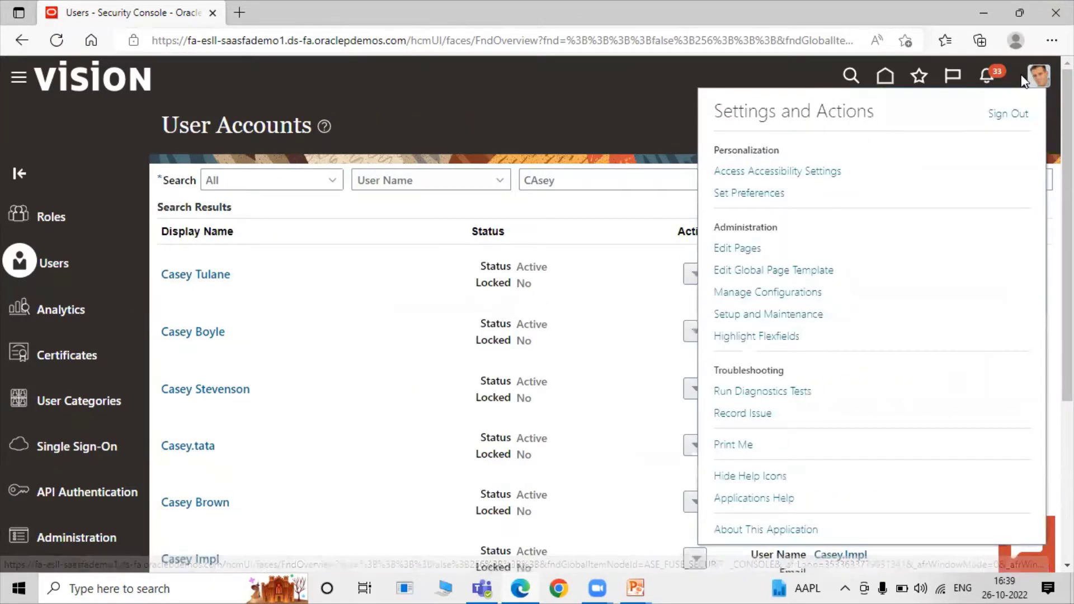
# - In Setup and Maintenance, find and open SCM Implementation Project for Rel13
pyautogui.click(730, 317)
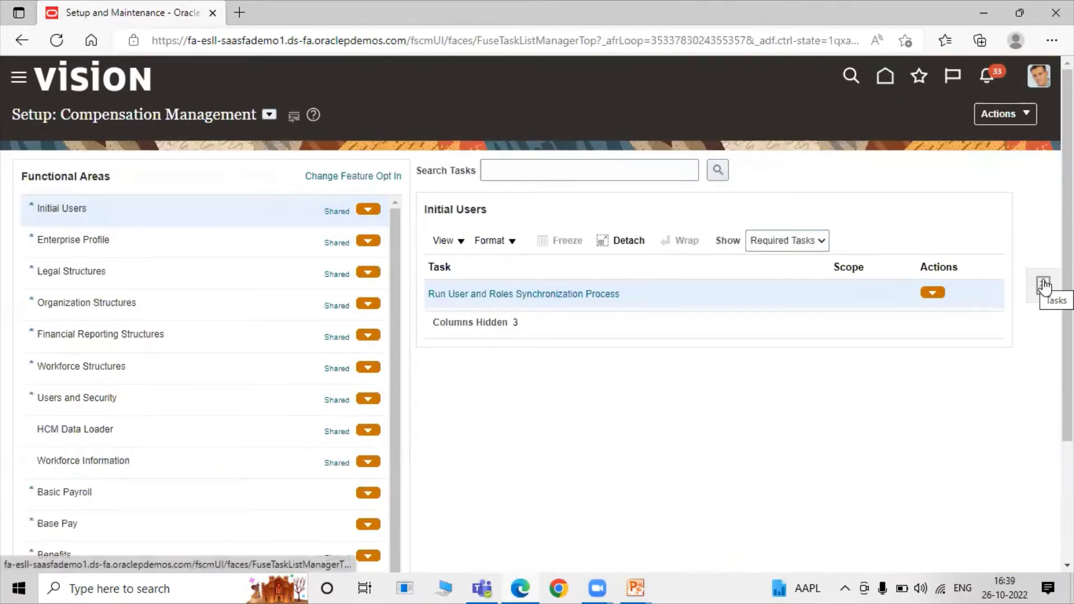
pyautogui.click(1044, 286)
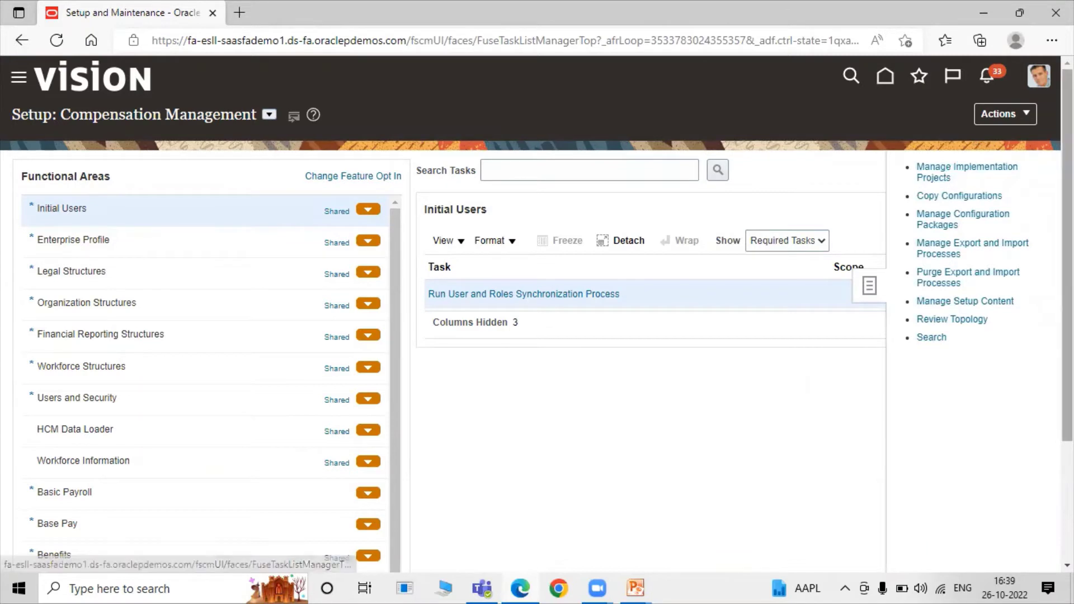
pyautogui.click(968, 167)
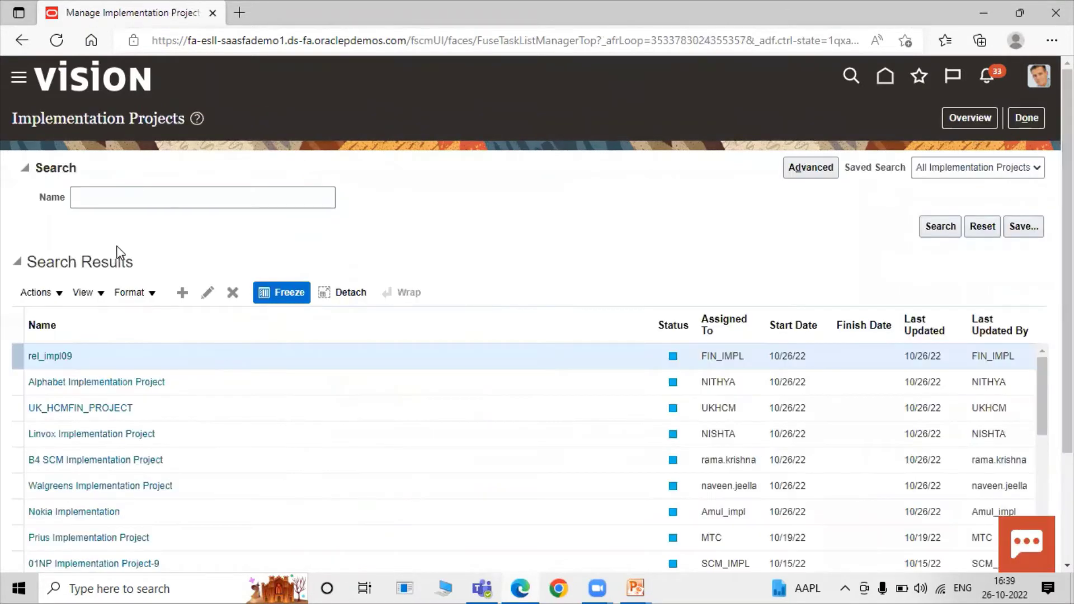
pyautogui.click(206, 197)
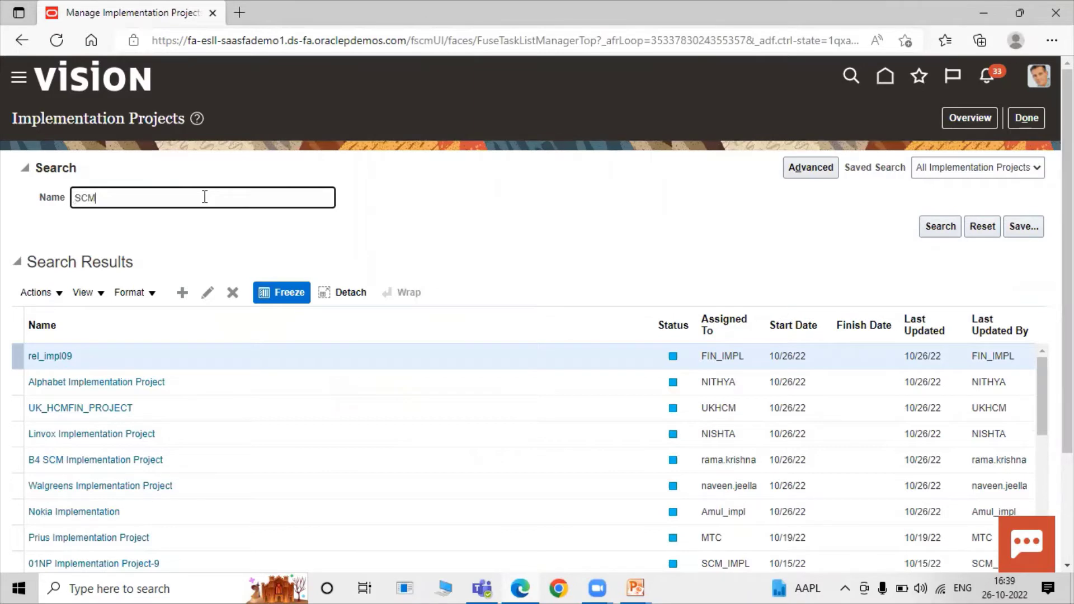
pyautogui.press('Return')
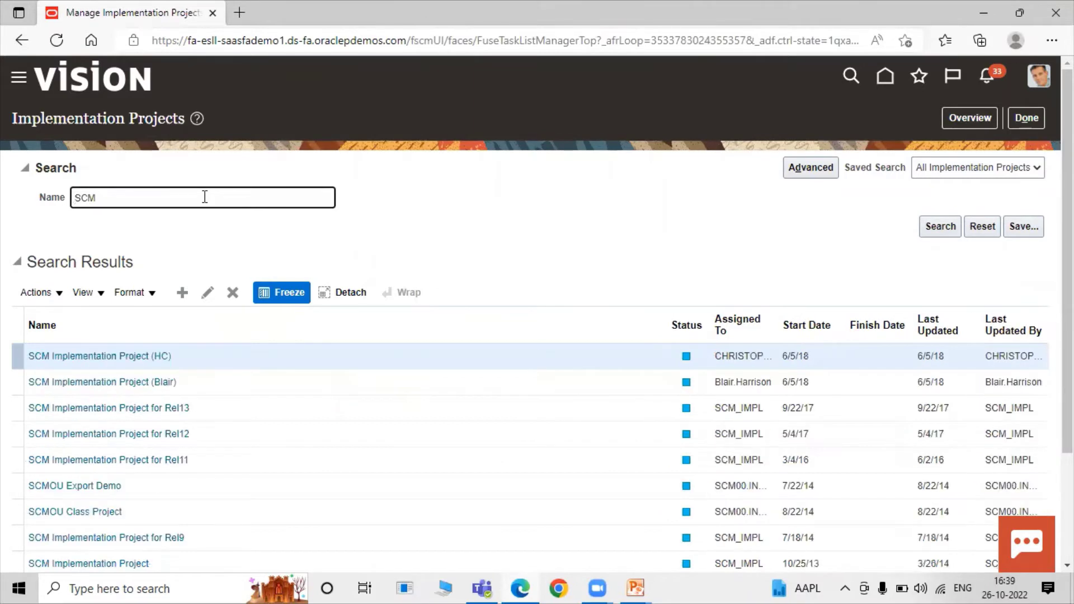
pyautogui.click(38, 413)
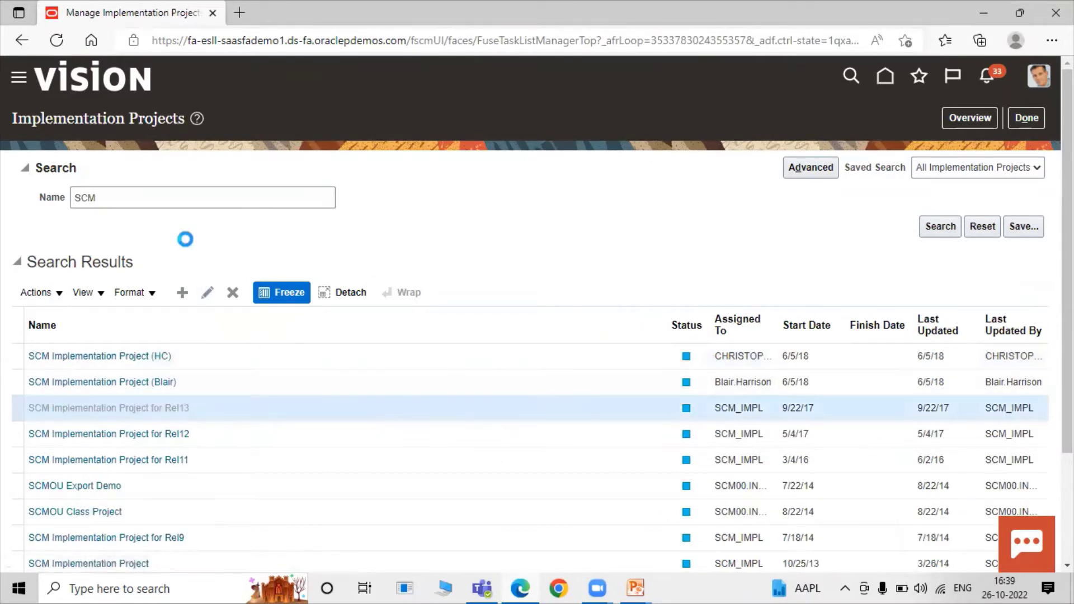
# - Search the project's tasks for Manage Data Access for Users and launch the manufacturing one
pyautogui.click(147, 321)
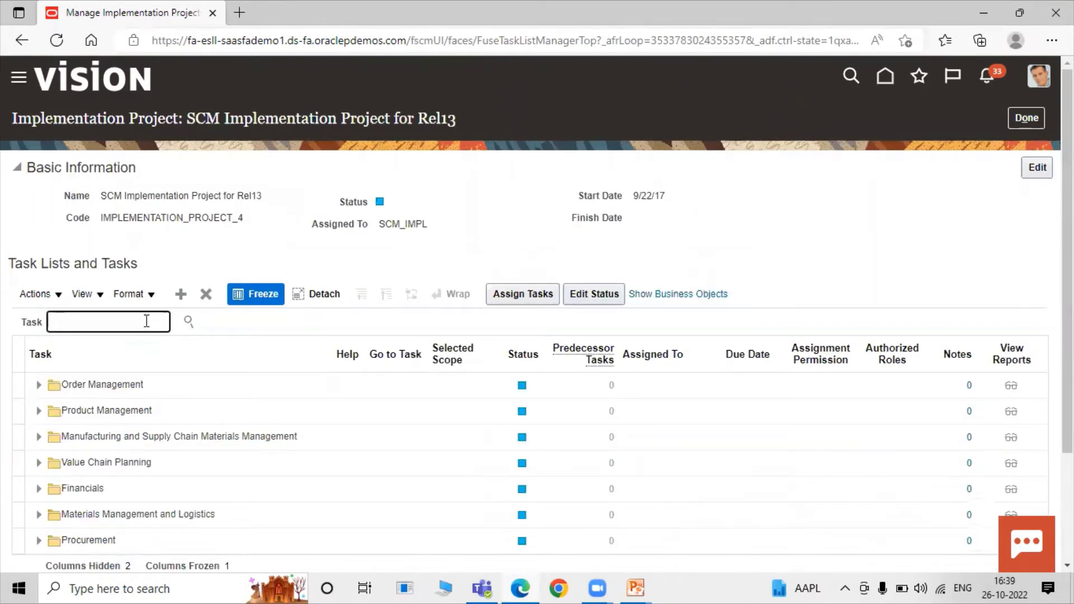
pyautogui.write('Manage data Access f')
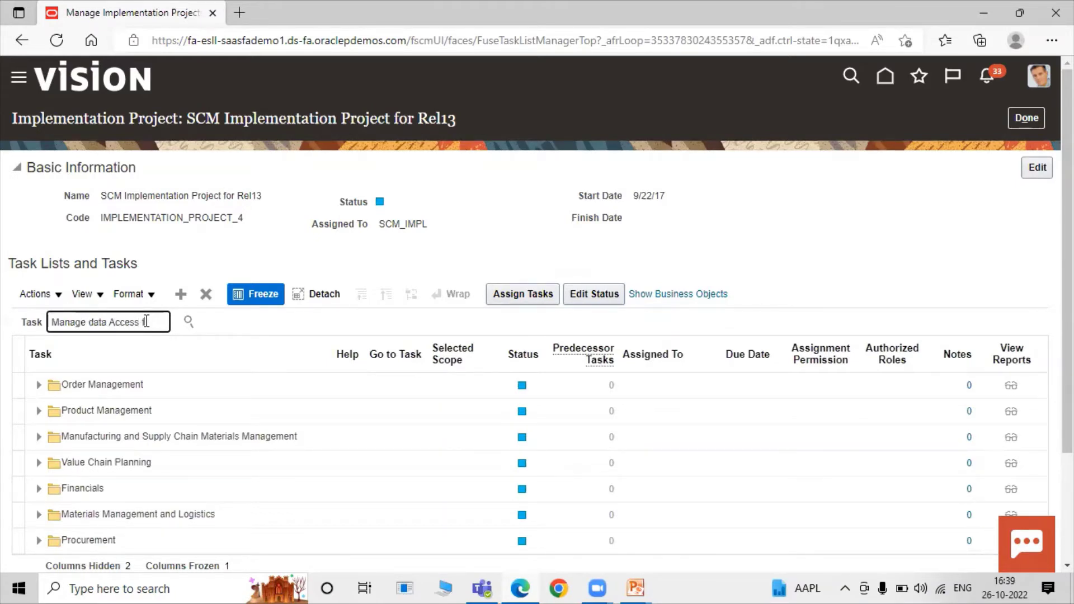
pyautogui.write('or user')
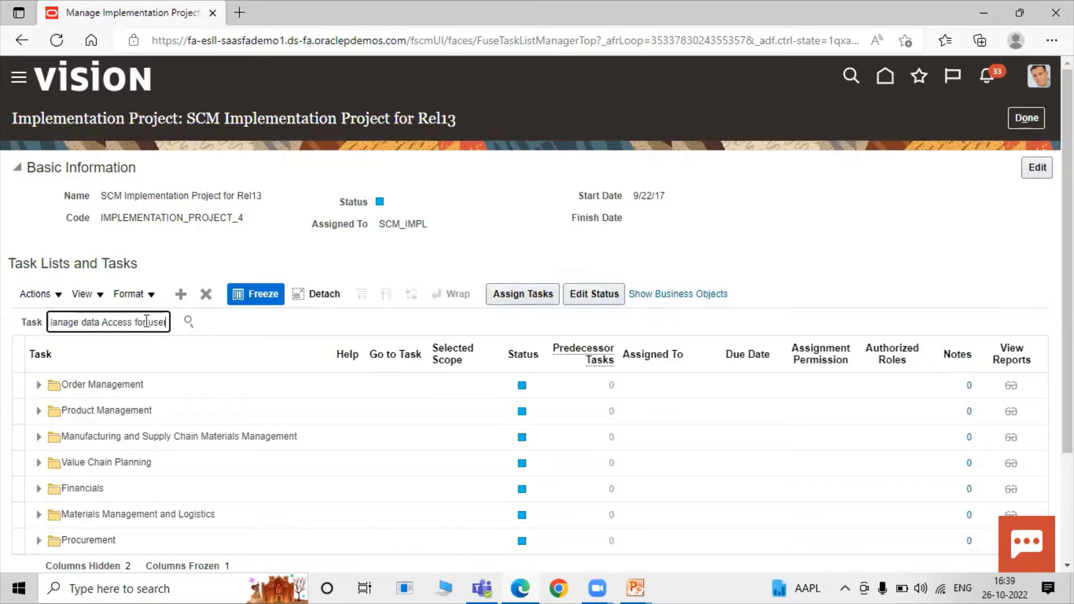
pyautogui.press('Return')
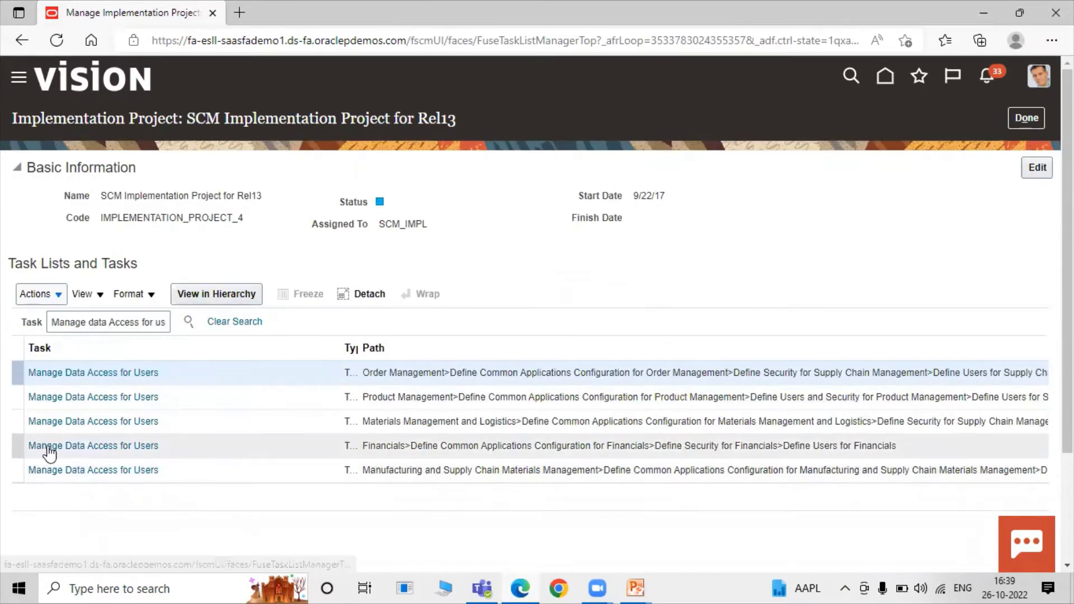
pyautogui.click(125, 476)
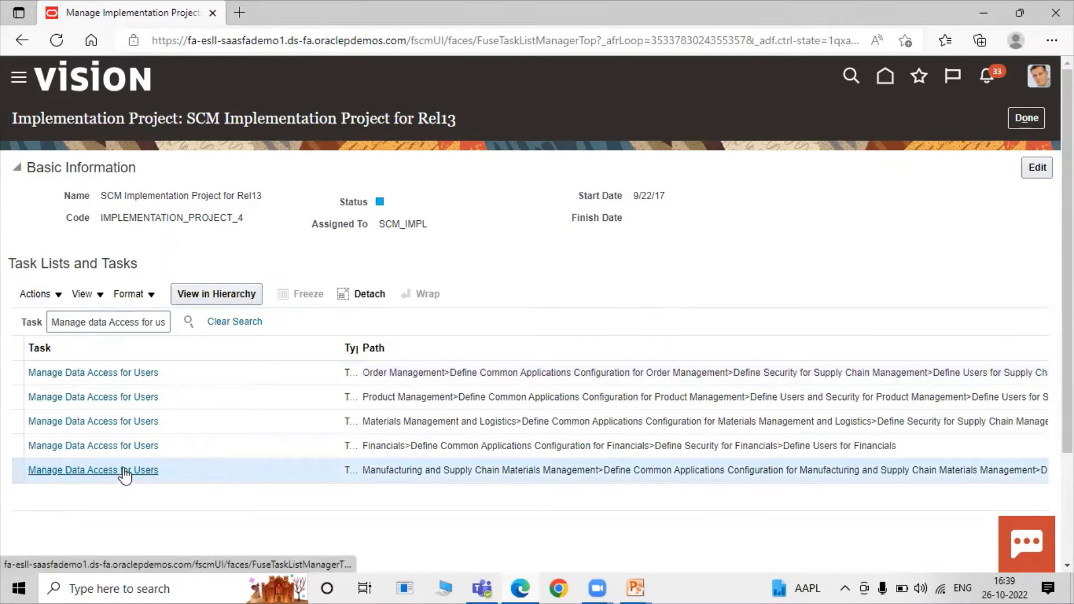
pyautogui.click(124, 473)
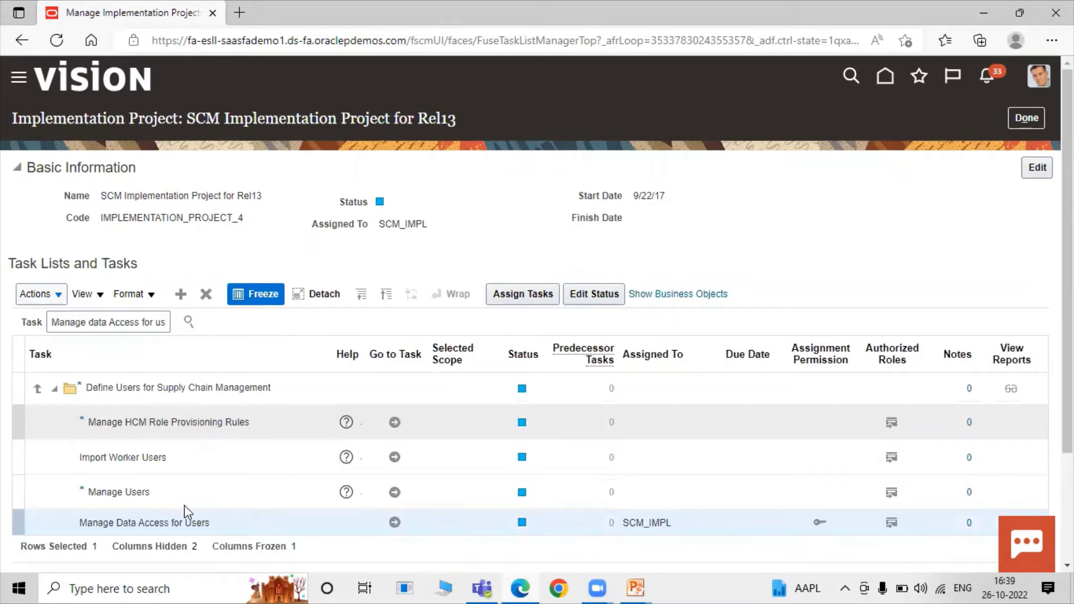
pyautogui.click(396, 525)
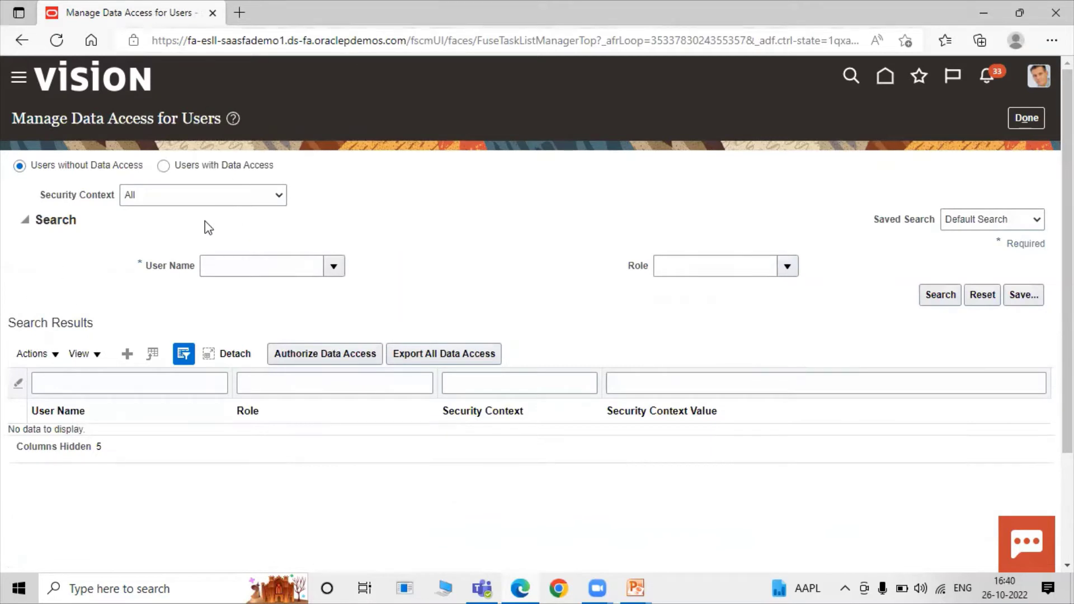
# - Create a data access row for the user: Manufacturing Engineer, Manufacturing plant context, value 001
pyautogui.click(127, 354)
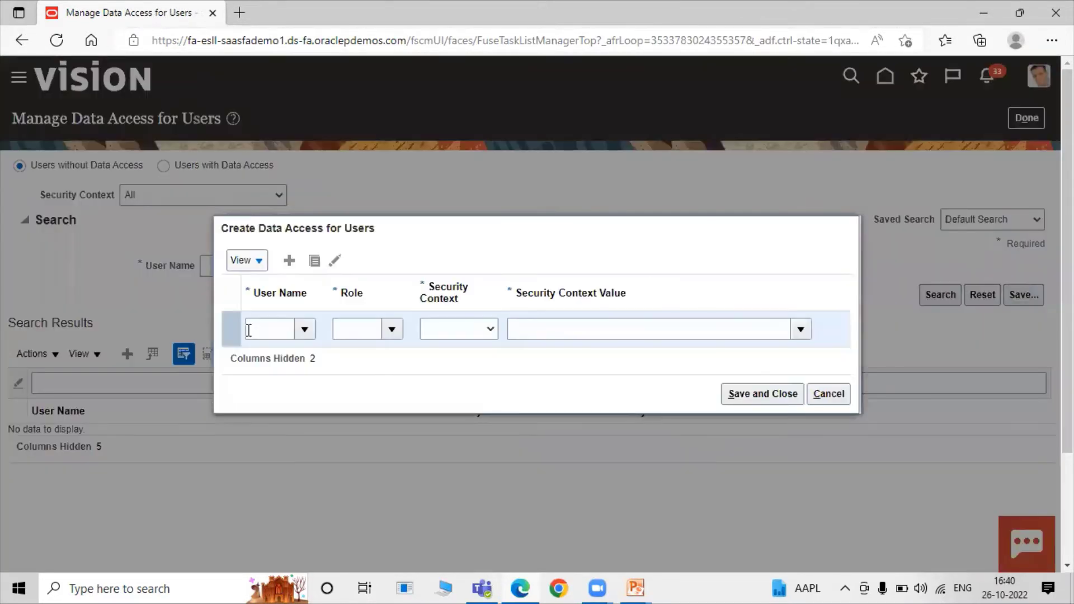
pyautogui.click(249, 330)
pyautogui.write('Ca')
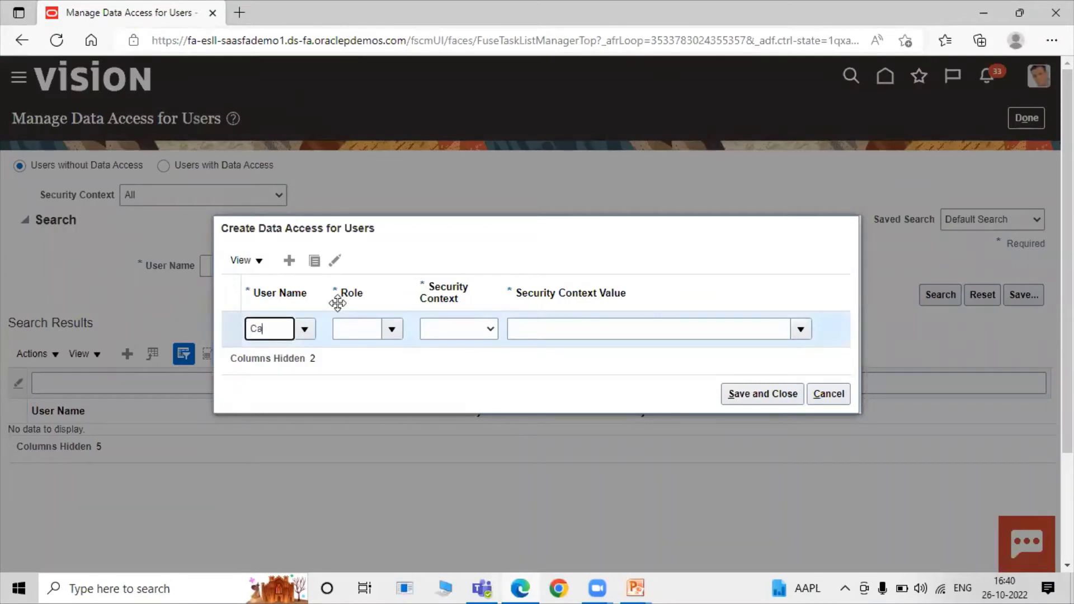
pyautogui.write('se')
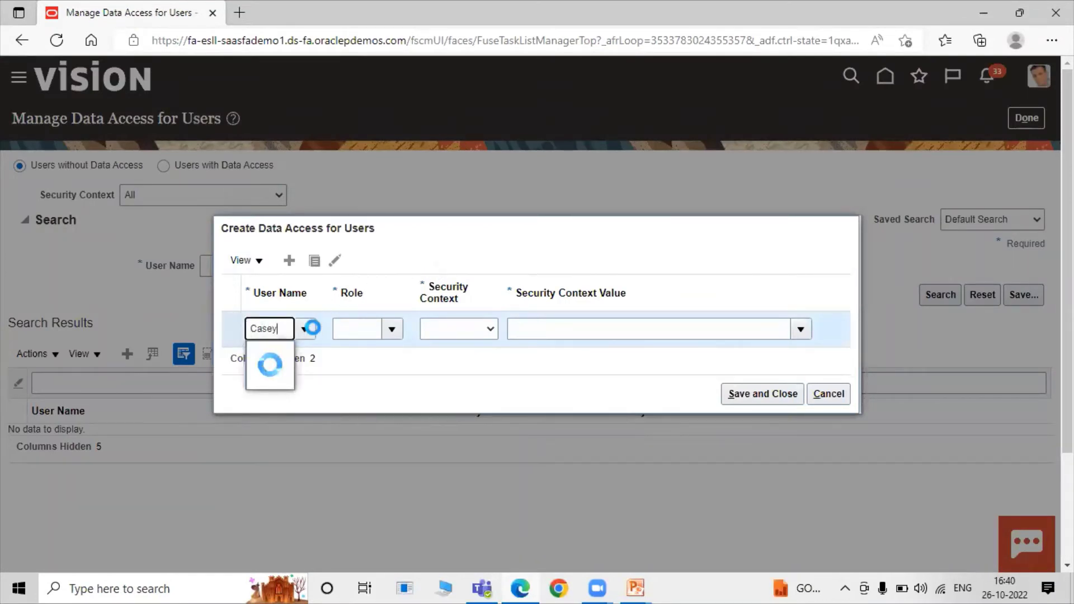
pyautogui.write('y')
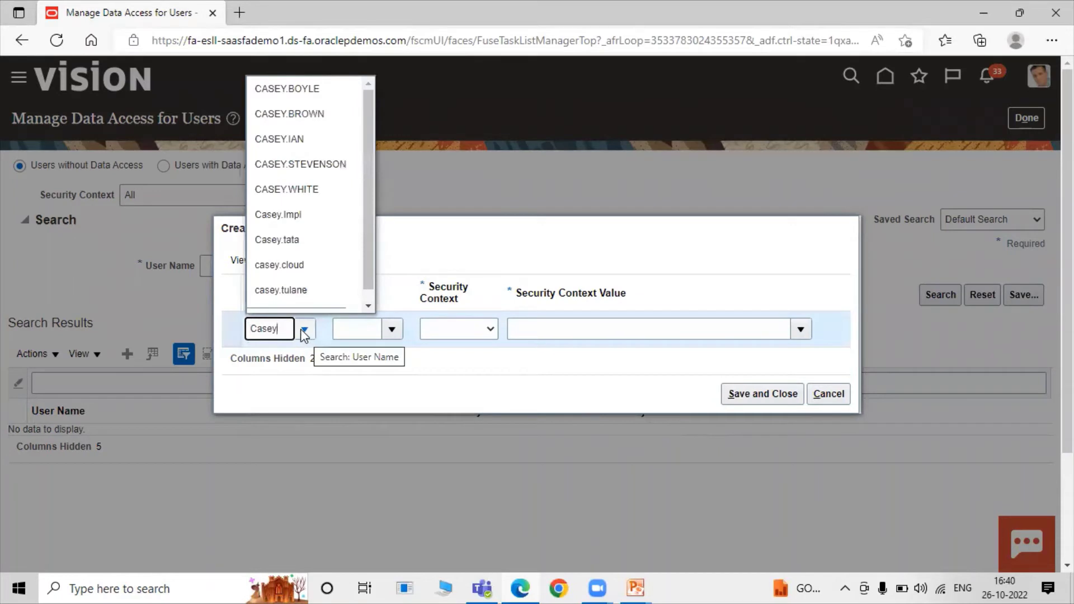
pyautogui.write('.b')
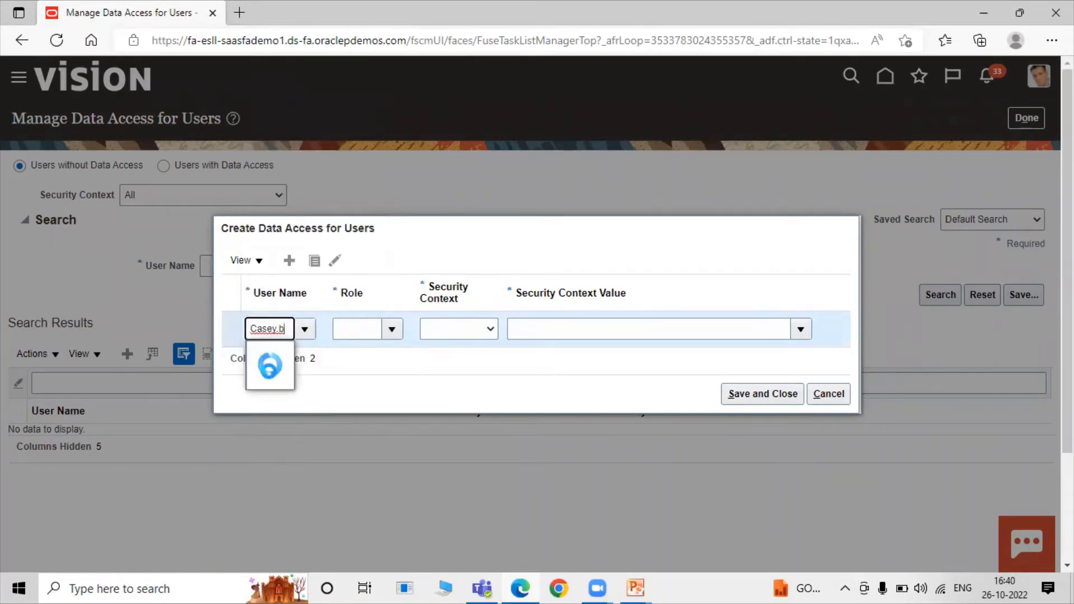
pyautogui.click(284, 386)
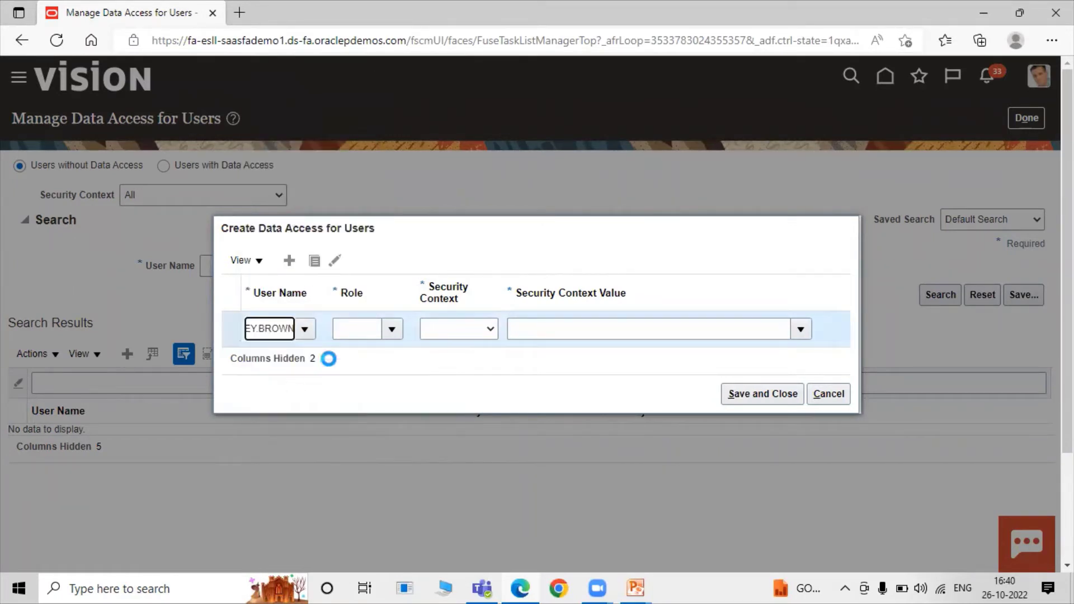
pyautogui.click(344, 329)
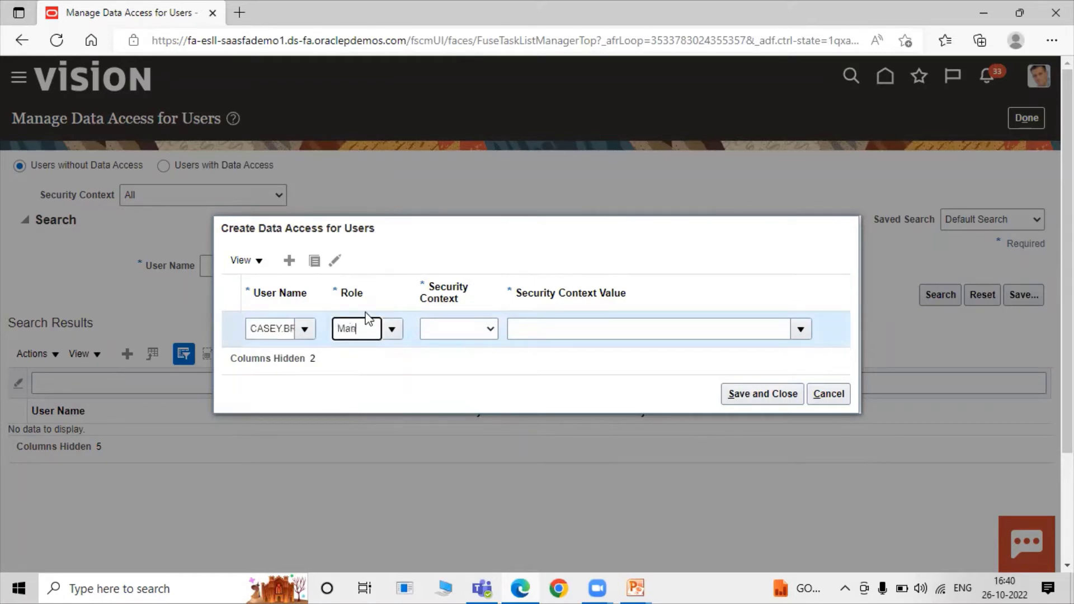
pyautogui.write('ufactu')
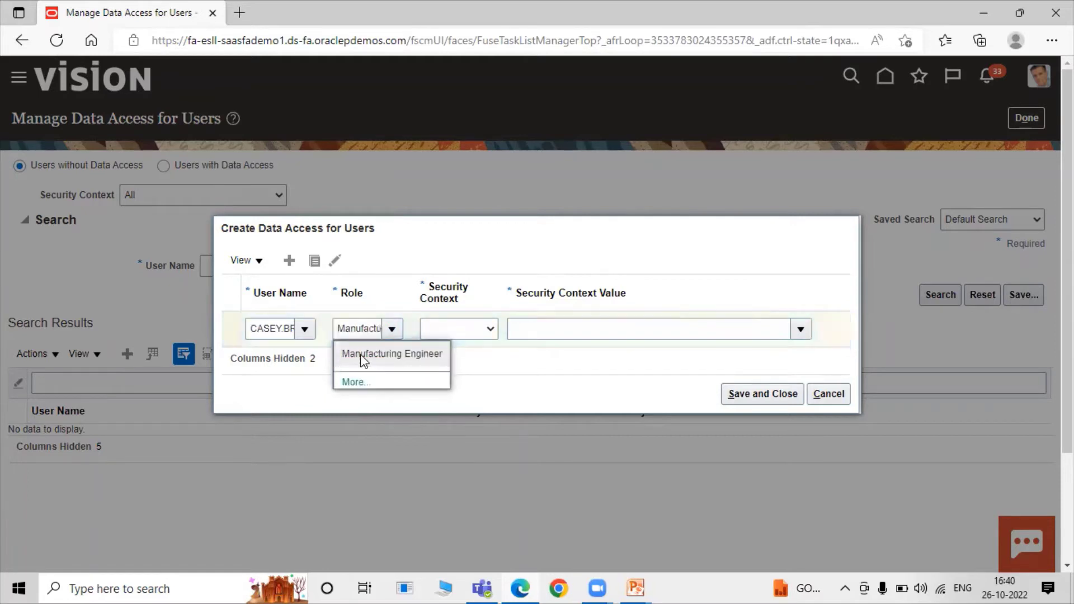
pyautogui.click(360, 357)
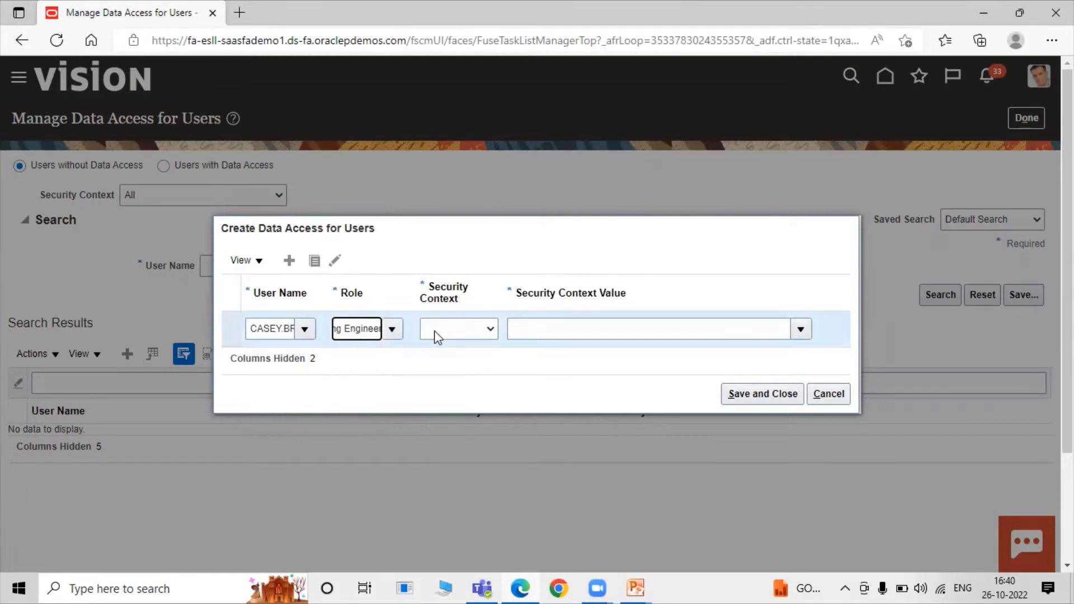
pyautogui.click(436, 337)
pyautogui.click(462, 363)
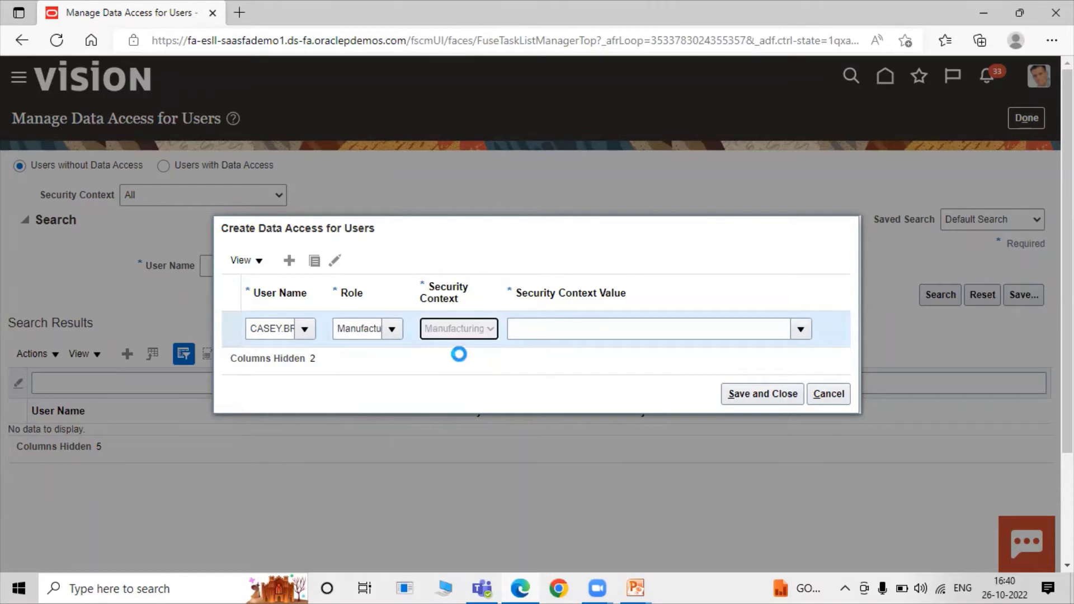
pyautogui.click(800, 329)
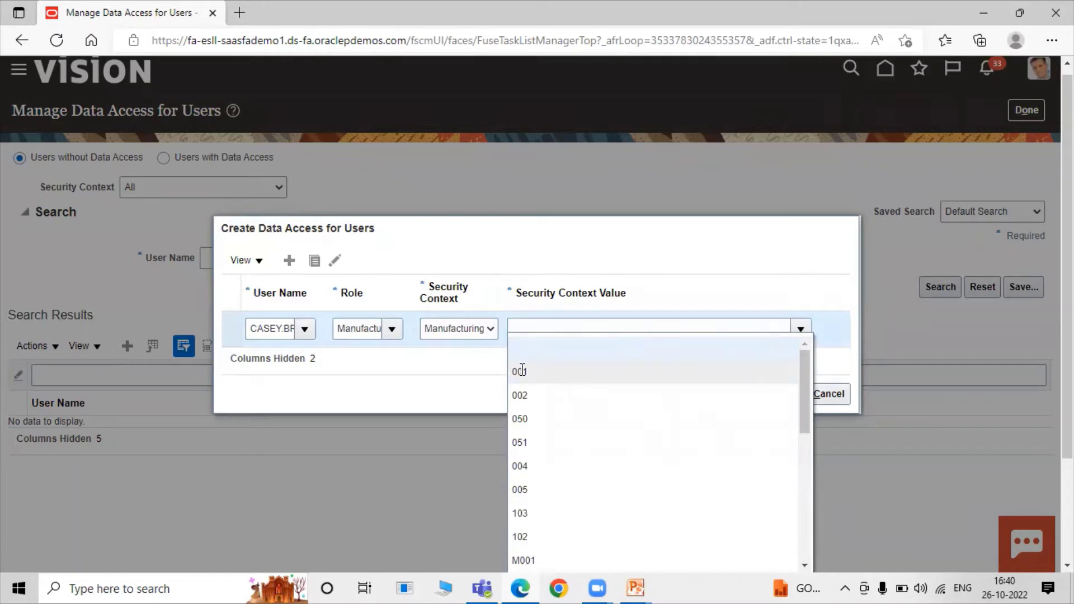
pyautogui.click(522, 371)
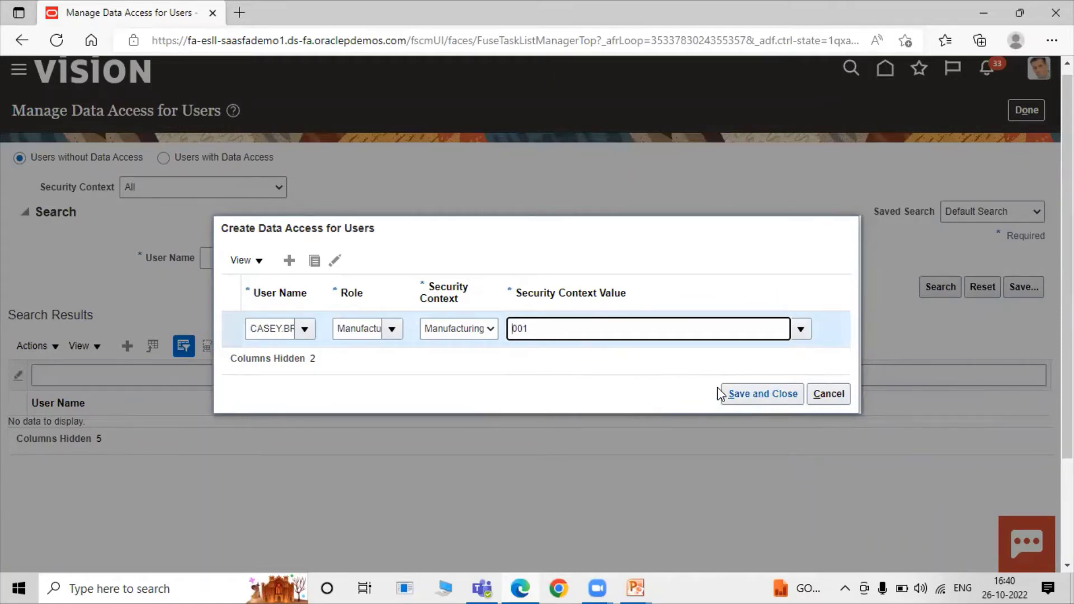
# - Add a Production Operator row for the same user with Manufacturing plant context value 001
pyautogui.click(288, 262)
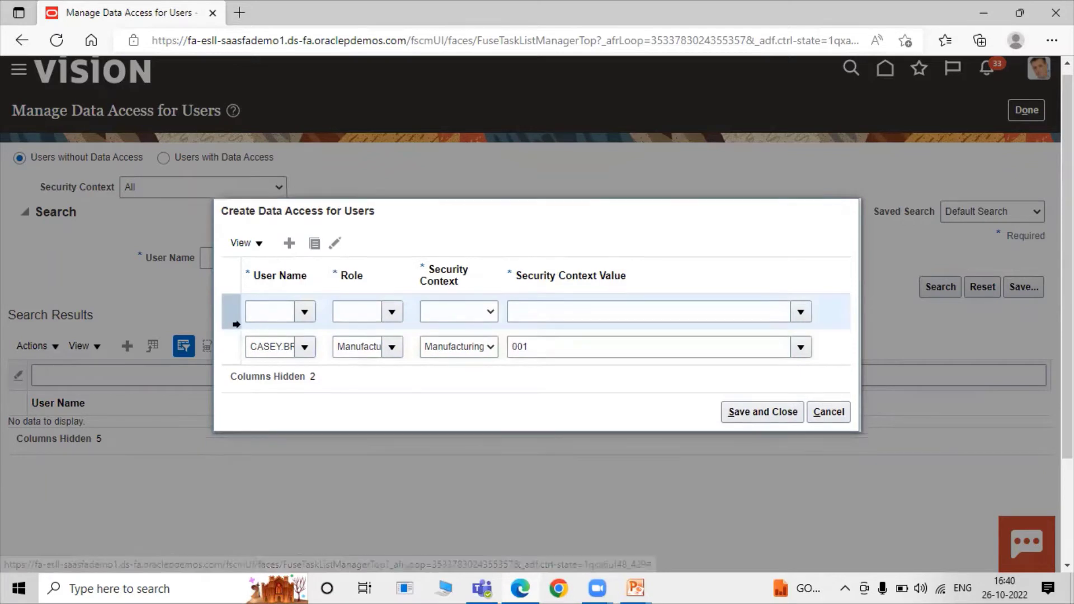
pyautogui.click(302, 311)
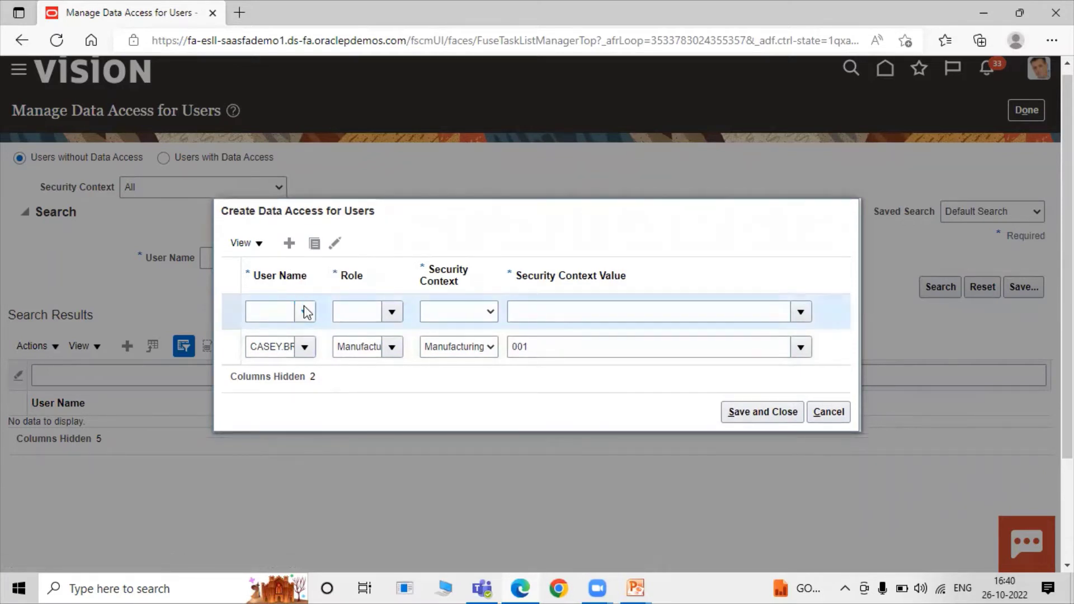
pyautogui.click(268, 358)
pyautogui.click(391, 312)
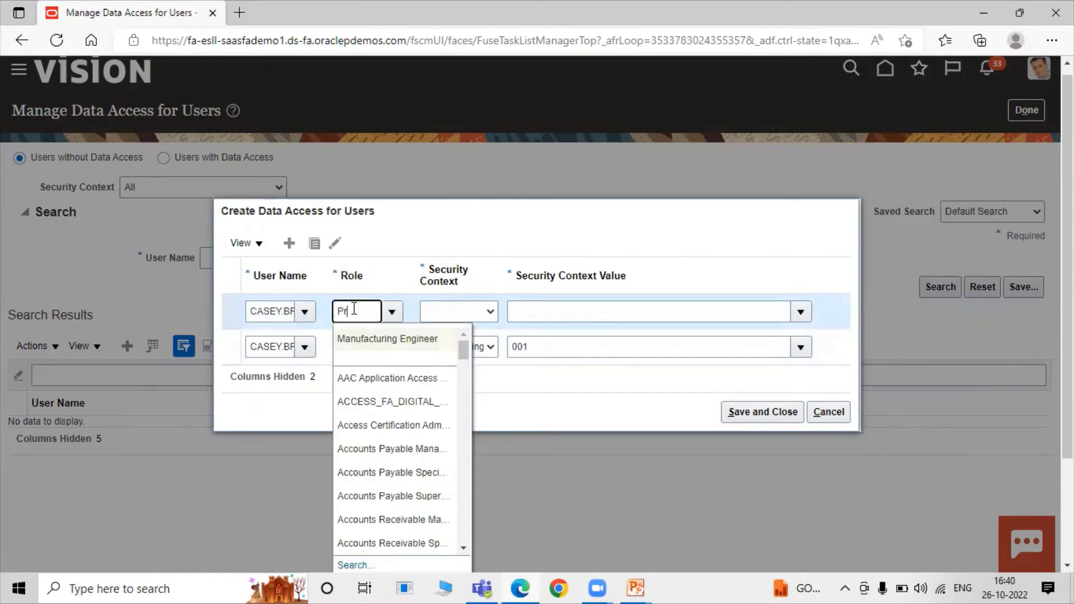
pyautogui.write('Productio')
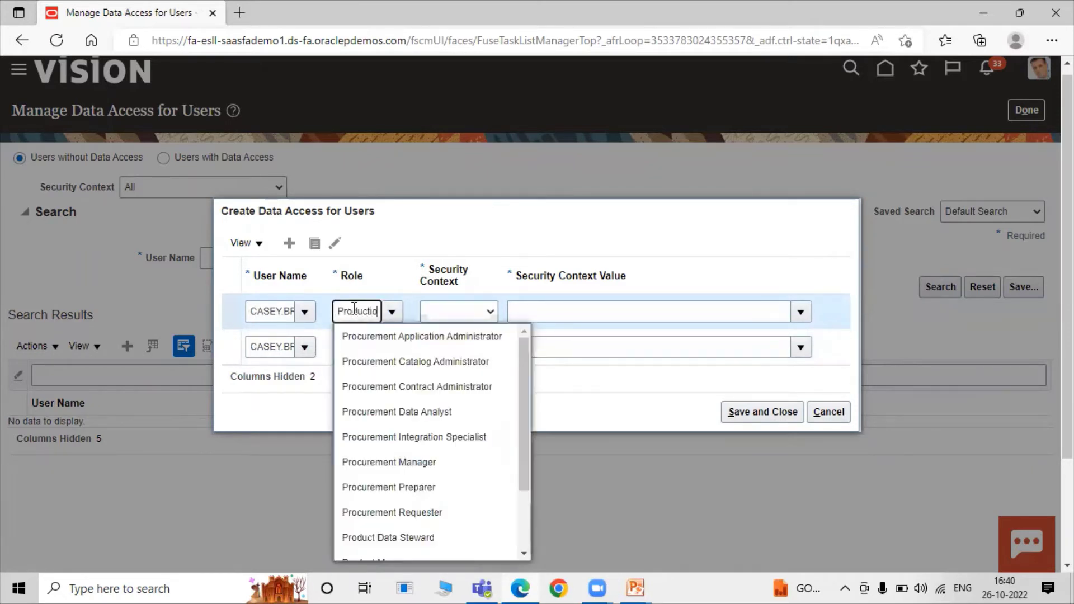
pyautogui.write('n')
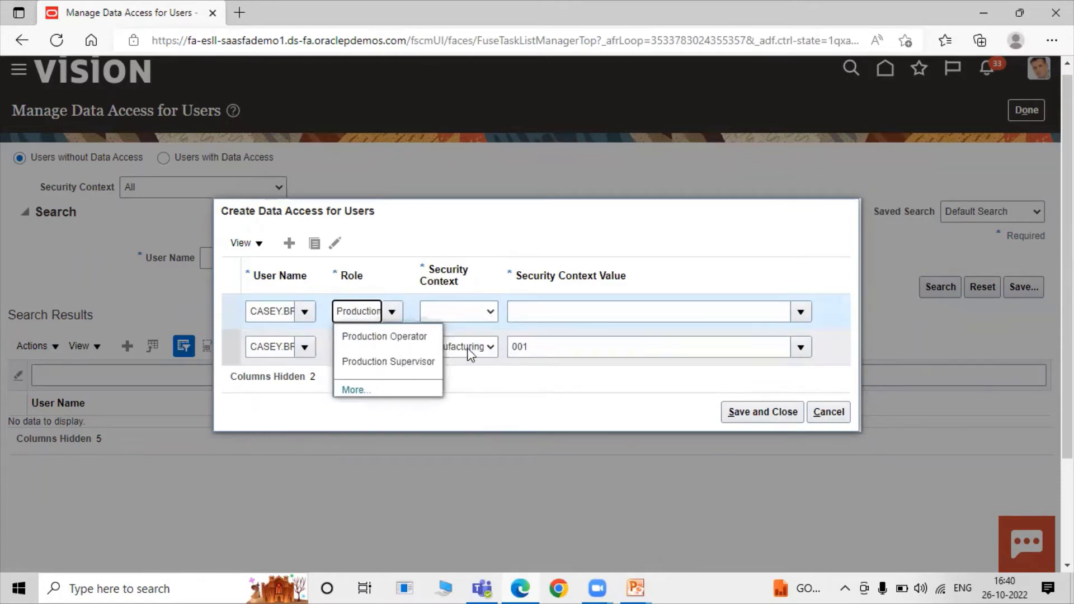
pyautogui.click(385, 336)
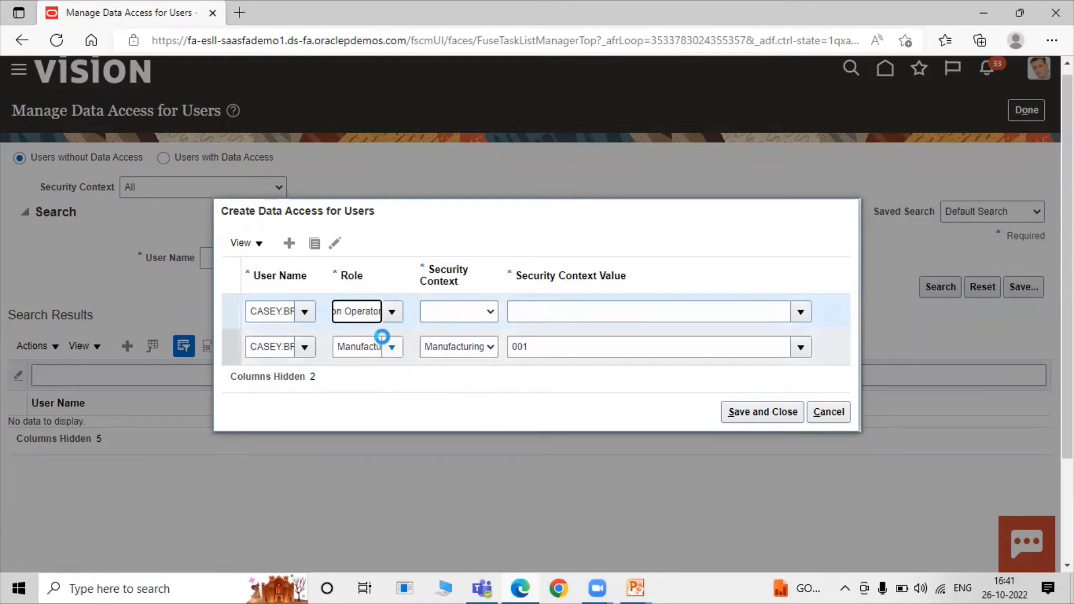
pyautogui.click(468, 311)
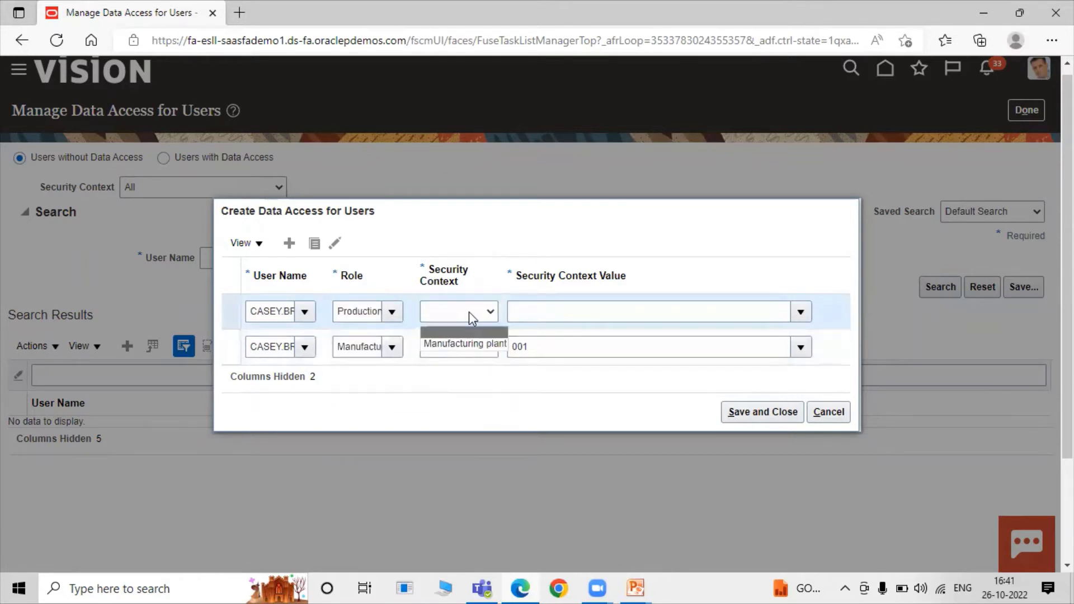
pyautogui.click(462, 342)
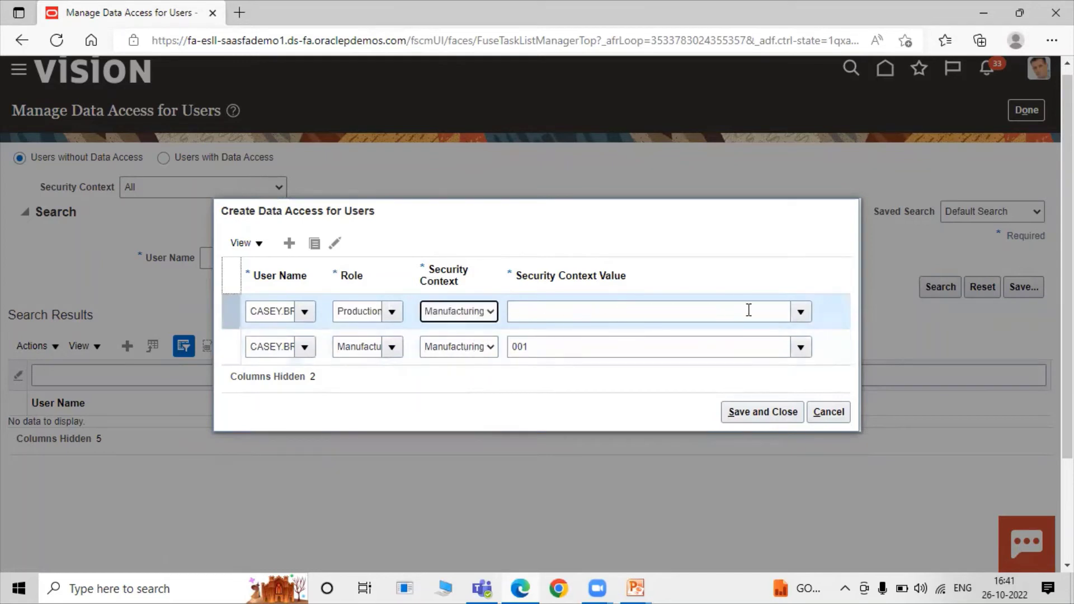
pyautogui.click(678, 312)
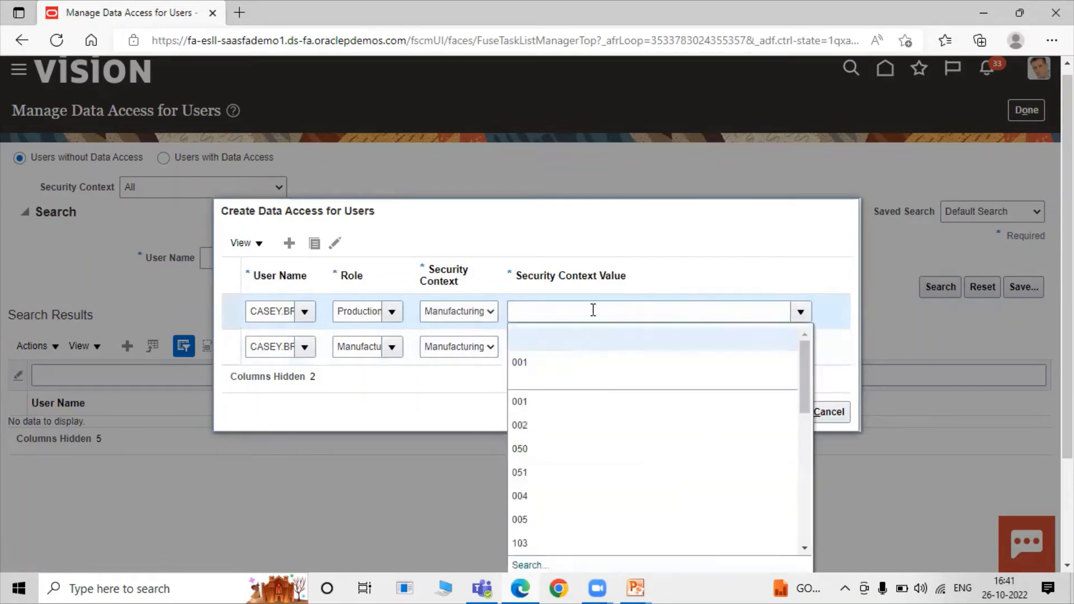
pyautogui.click(515, 360)
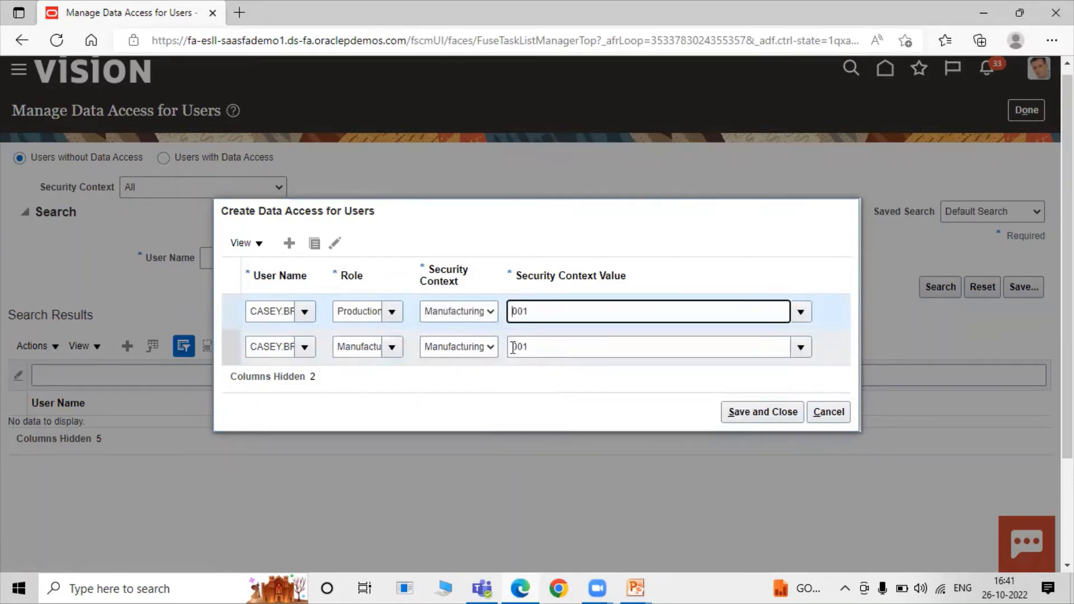
pyautogui.click(289, 244)
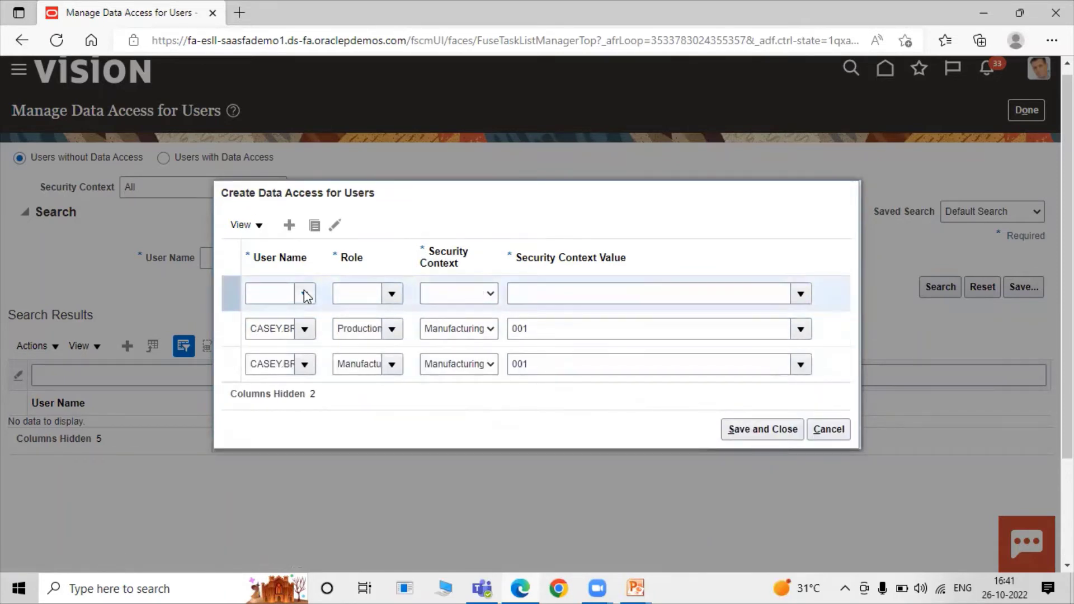
# - Fill the new row with the same user and the Production Supervisor role
pyautogui.click(304, 293)
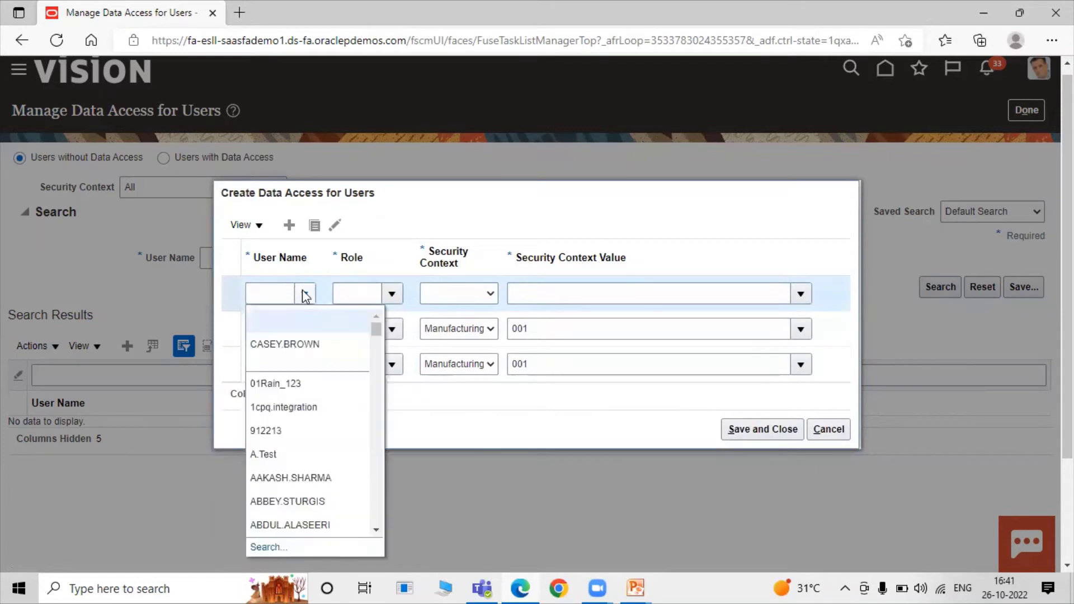
pyautogui.press('Escape')
pyautogui.hotkey('ctrl', 'v')
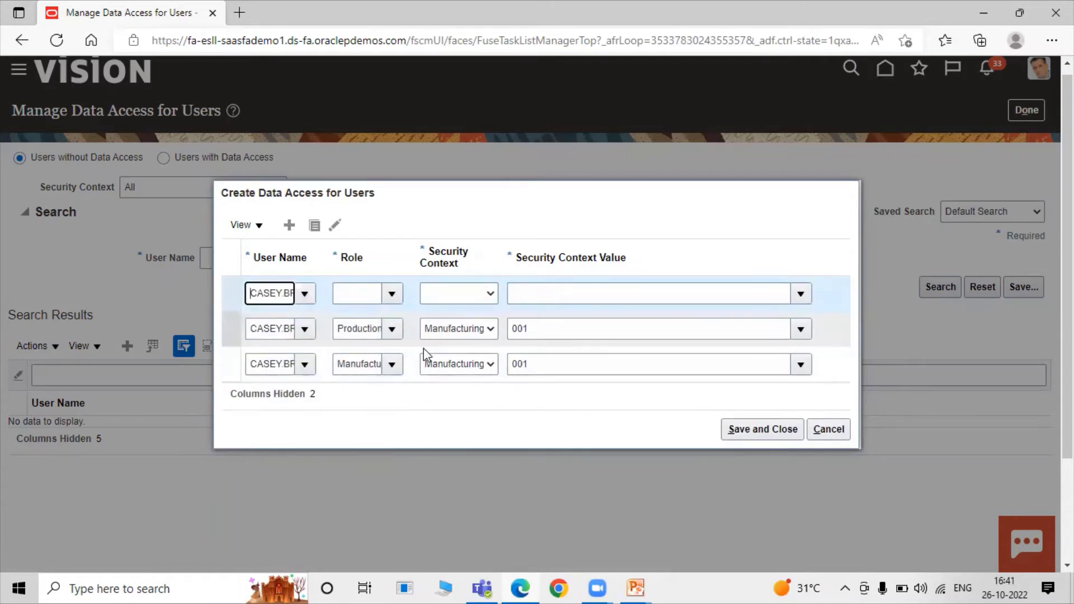
pyautogui.click(359, 295)
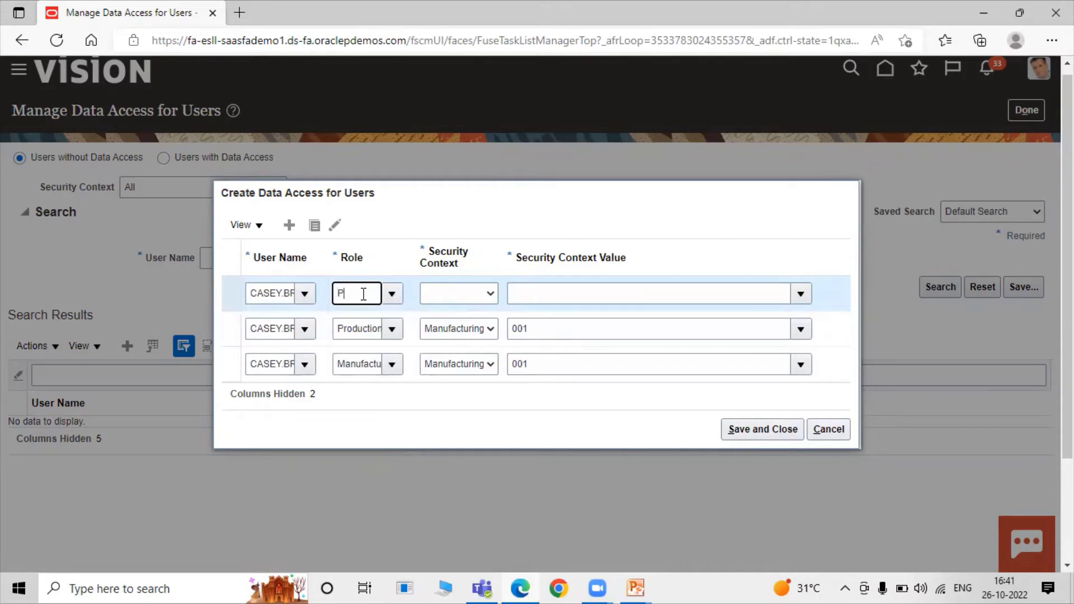
pyautogui.write('Pe')
pyautogui.press('BackSpace')
pyautogui.write('ro')
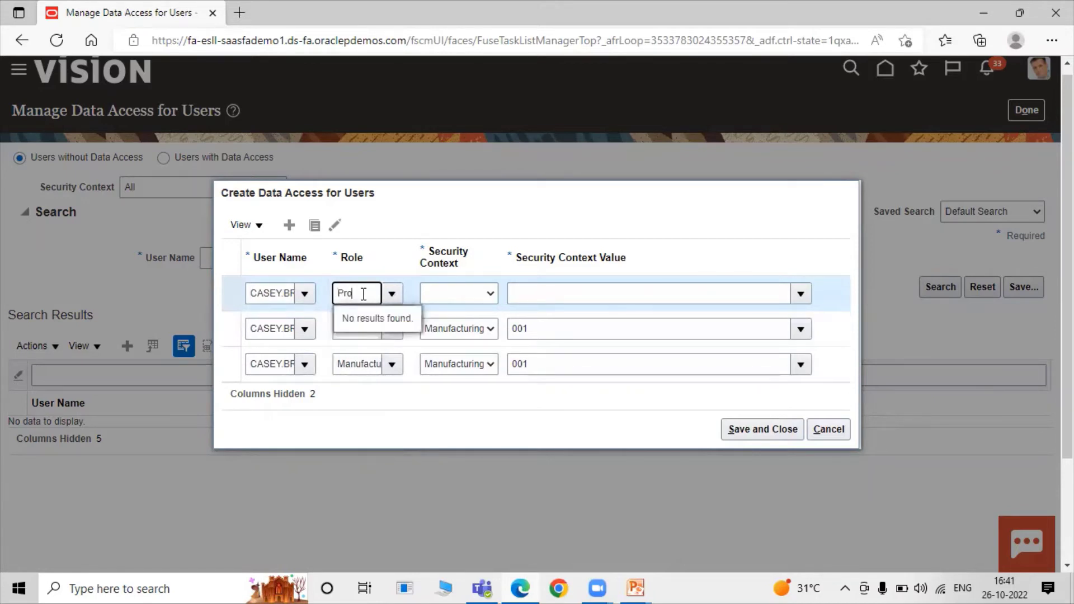
pyautogui.write('ductio')
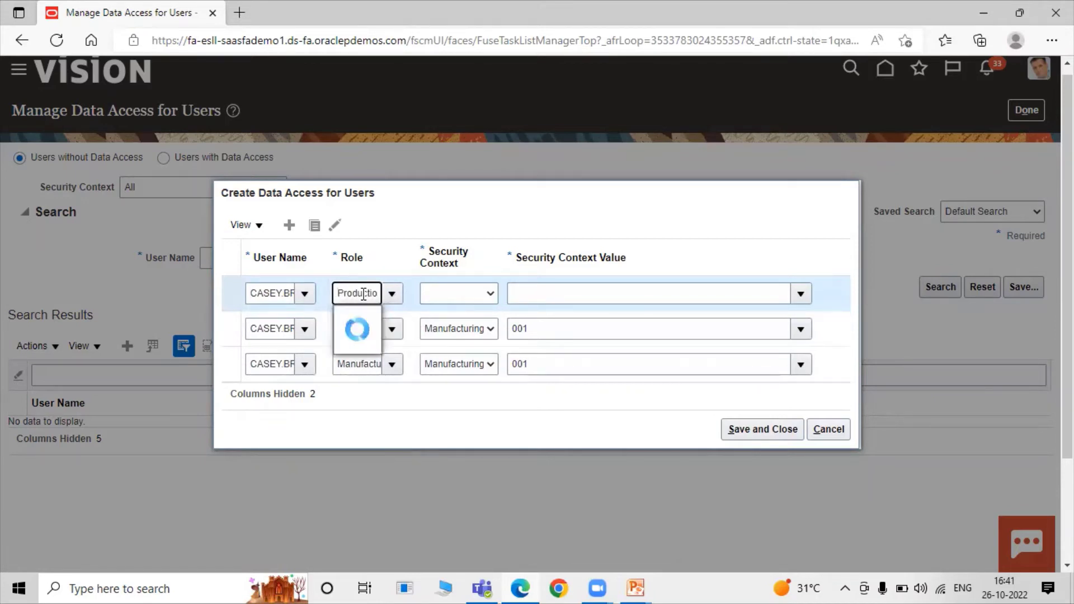
pyautogui.write('n')
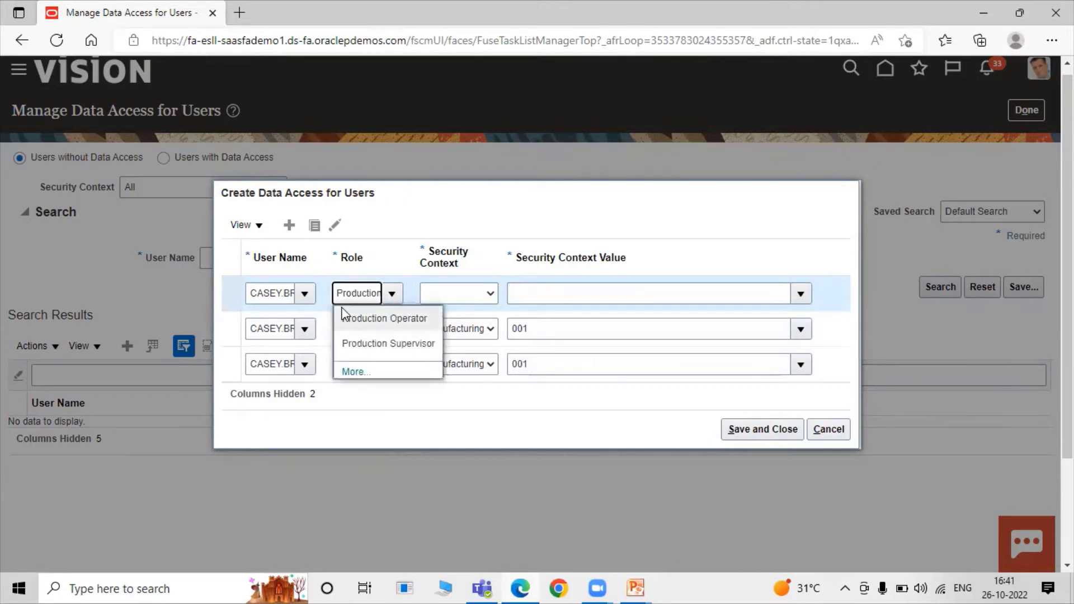
pyautogui.click(408, 343)
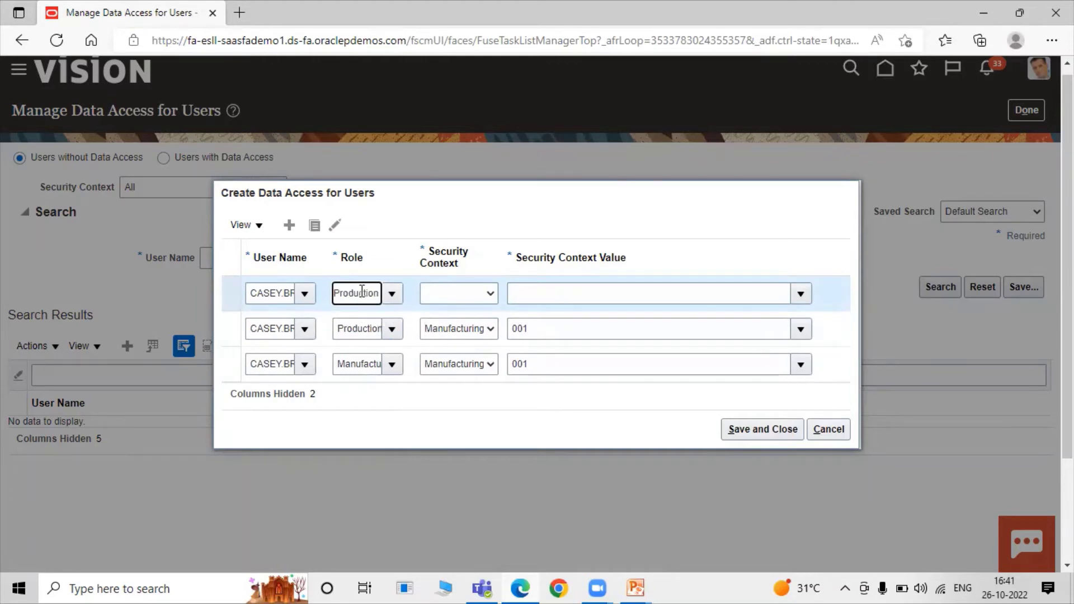
# - Set the row's context to Manufacturing plant, value 001, and save all access rows
pyautogui.click(482, 292)
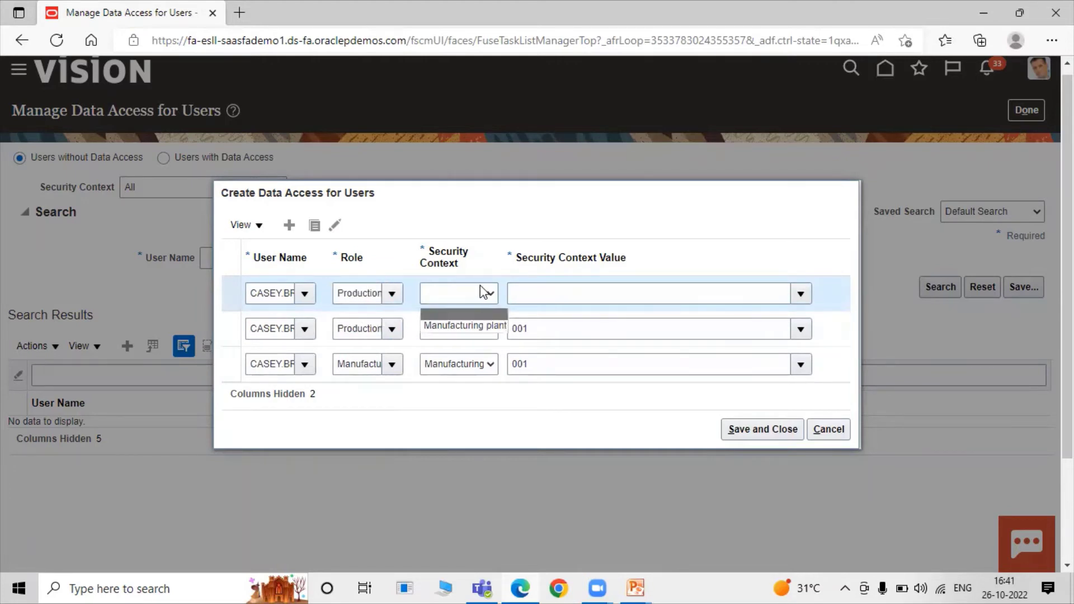
pyautogui.click(476, 325)
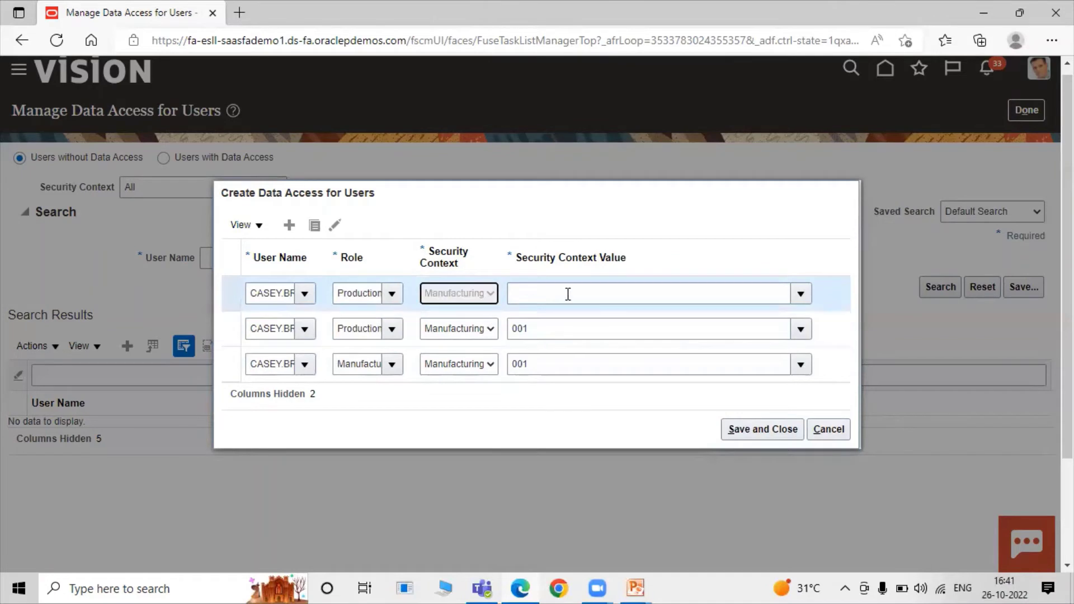
pyautogui.click(801, 295)
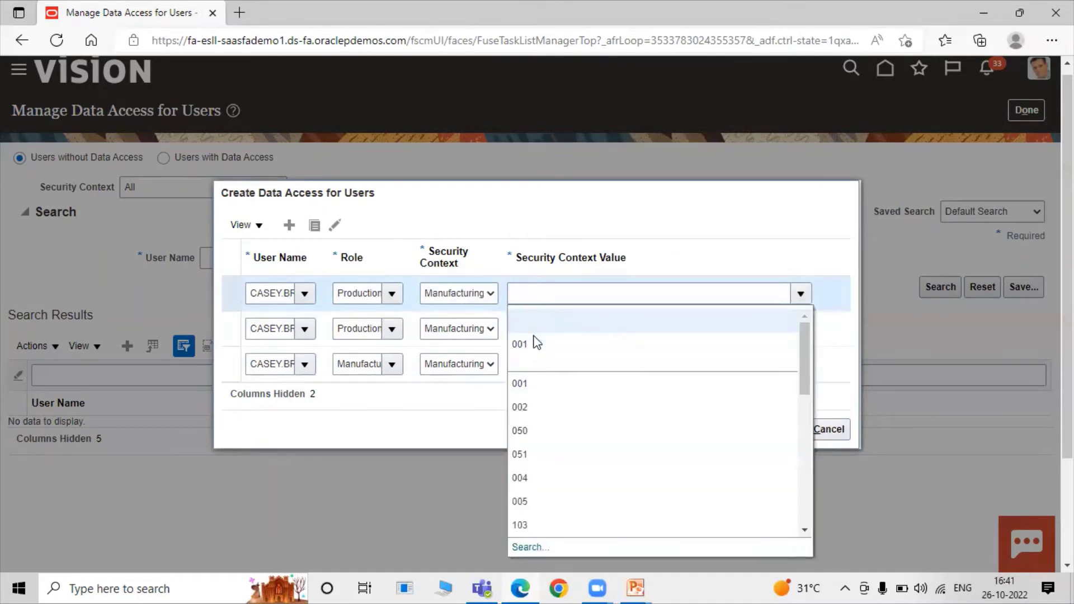
pyautogui.click(536, 344)
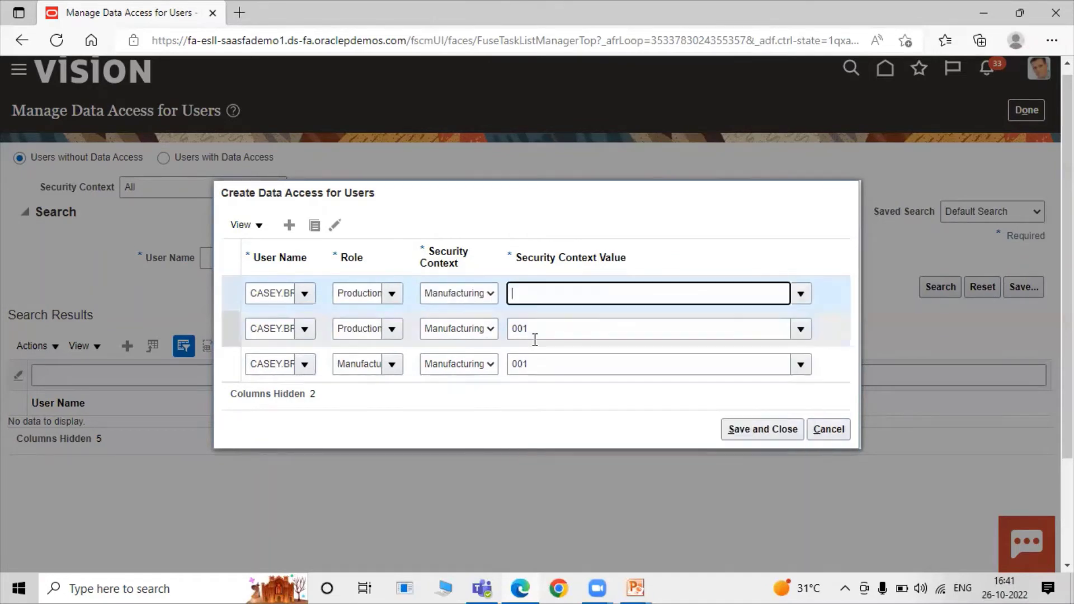
pyautogui.click(741, 430)
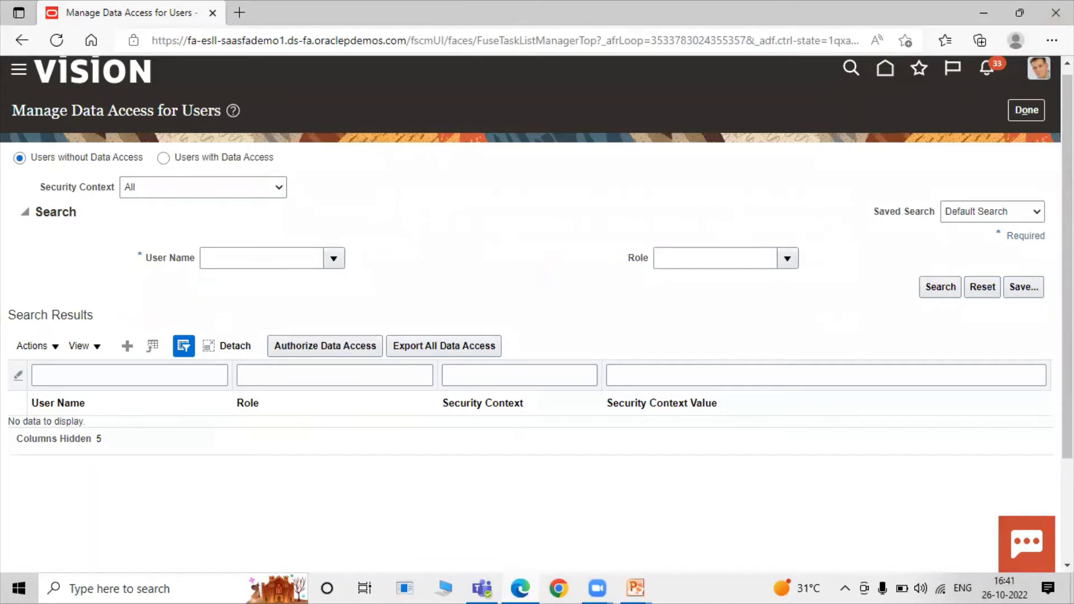
# - Exit Manage Data Access for Users and go to Tools > Scheduled Processes
pyautogui.click(1027, 111)
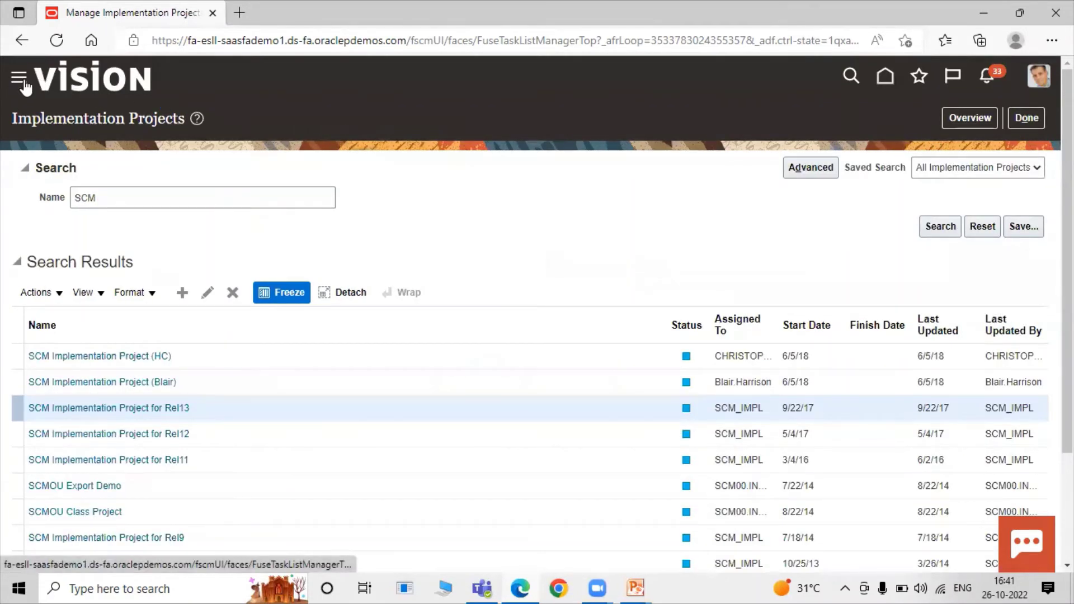
pyautogui.click(19, 80)
pyautogui.scroll(-15, 137, 309)
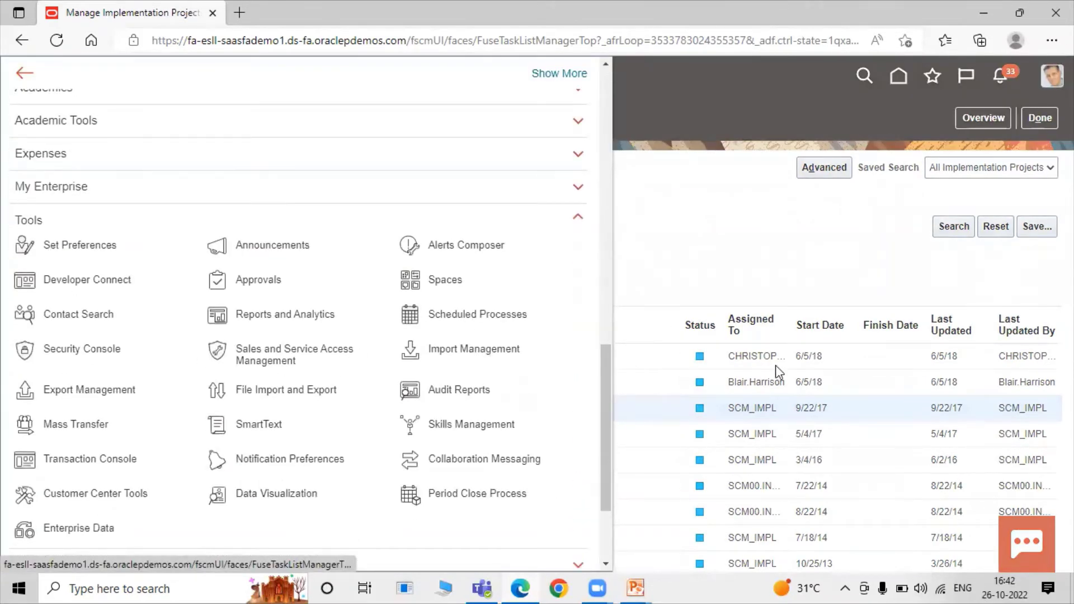
pyautogui.click(453, 316)
pyautogui.click(455, 317)
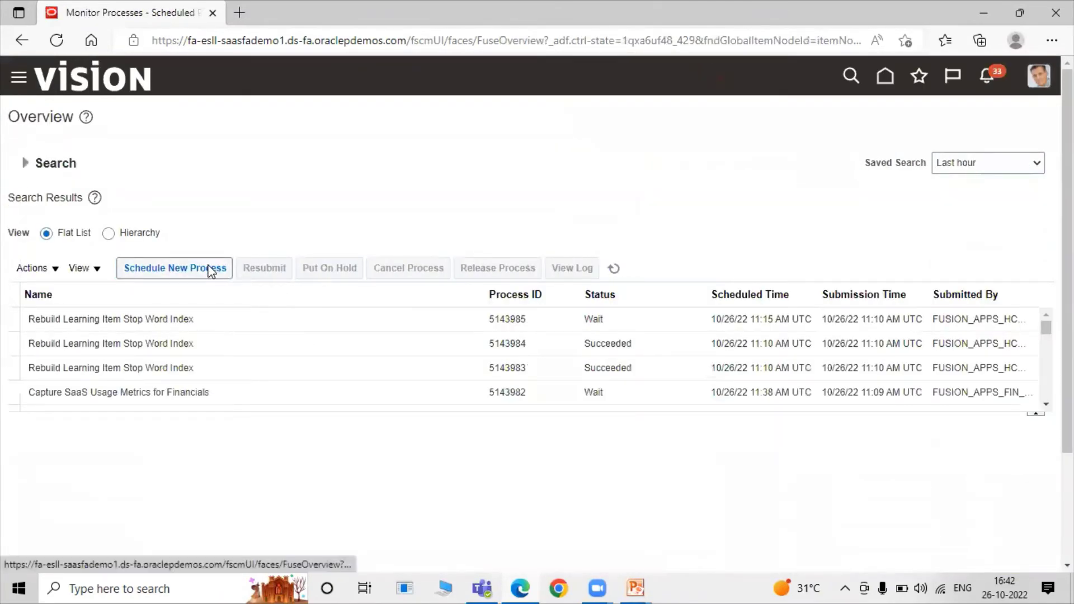
# - Schedule and submit the Retrieve Latest LDAP Changes process, acknowledging the confirmation
pyautogui.click(223, 267)
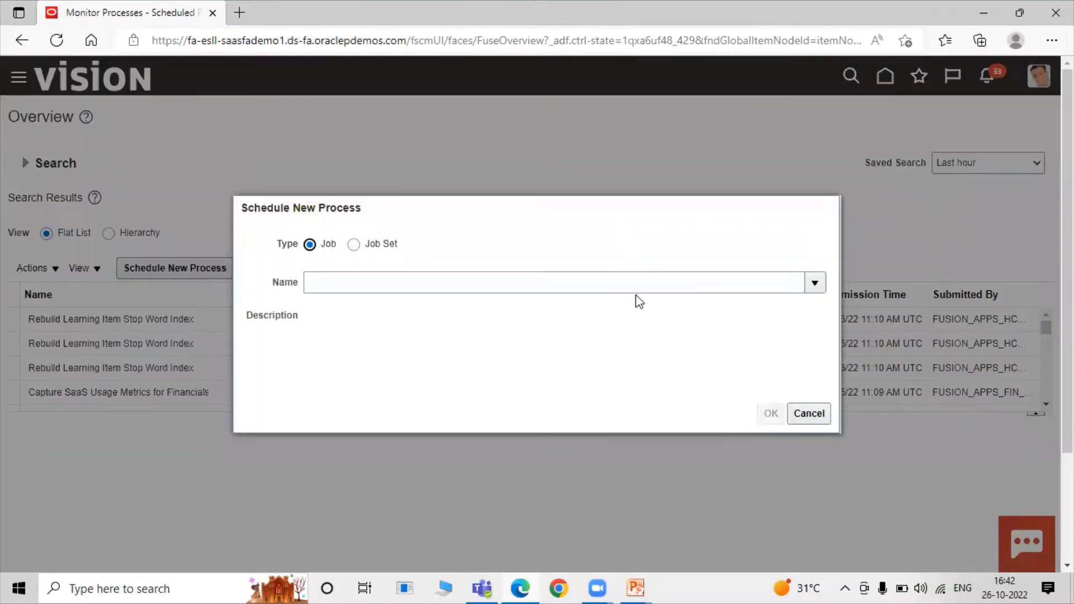
pyautogui.click(642, 281)
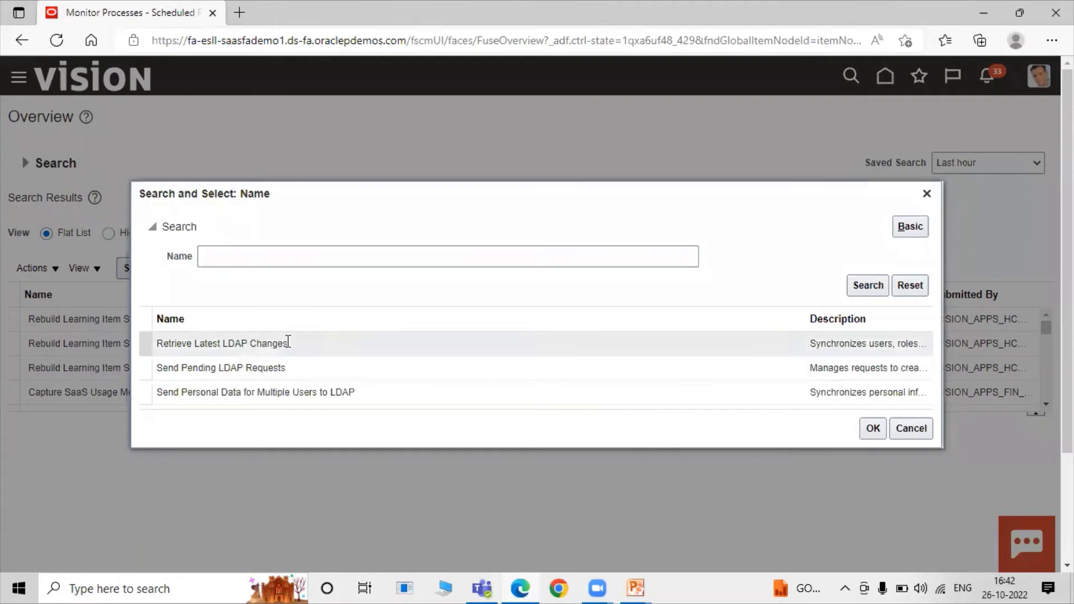
pyautogui.click(286, 342)
pyautogui.click(872, 428)
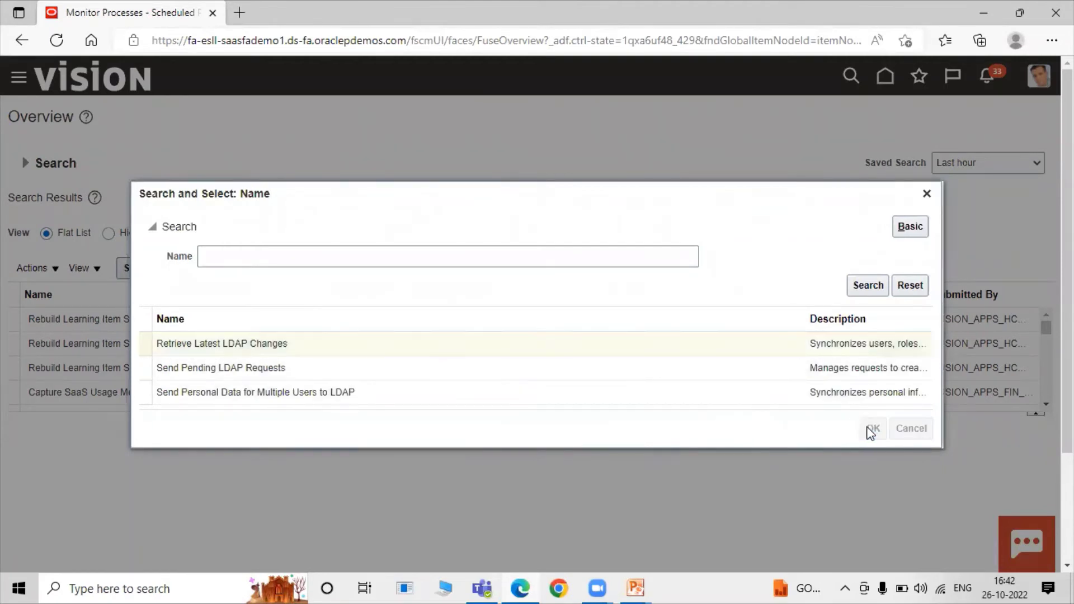
pyautogui.click(771, 413)
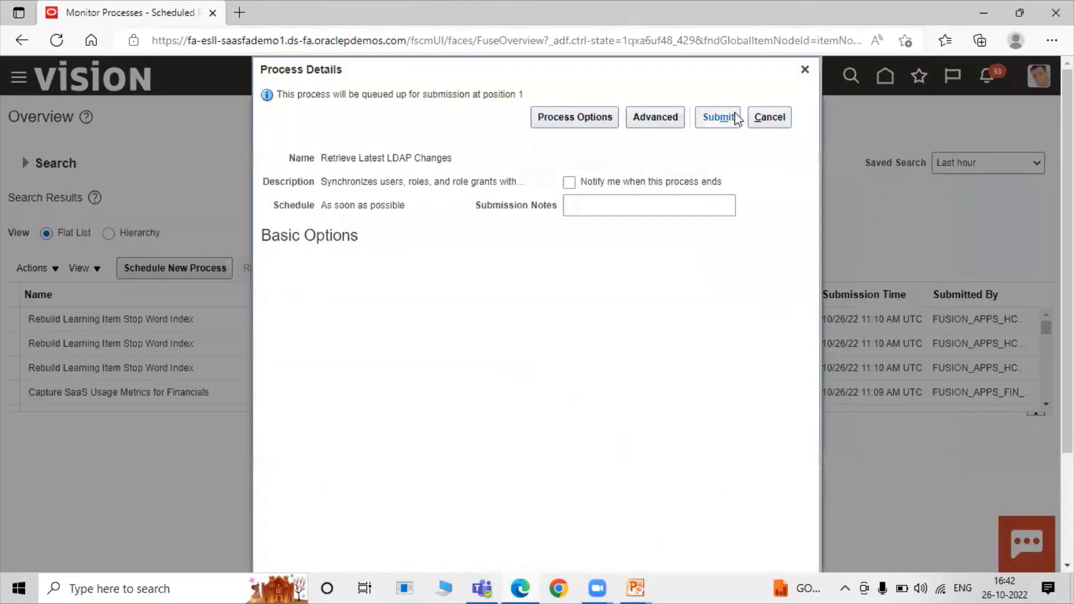
pyautogui.click(735, 118)
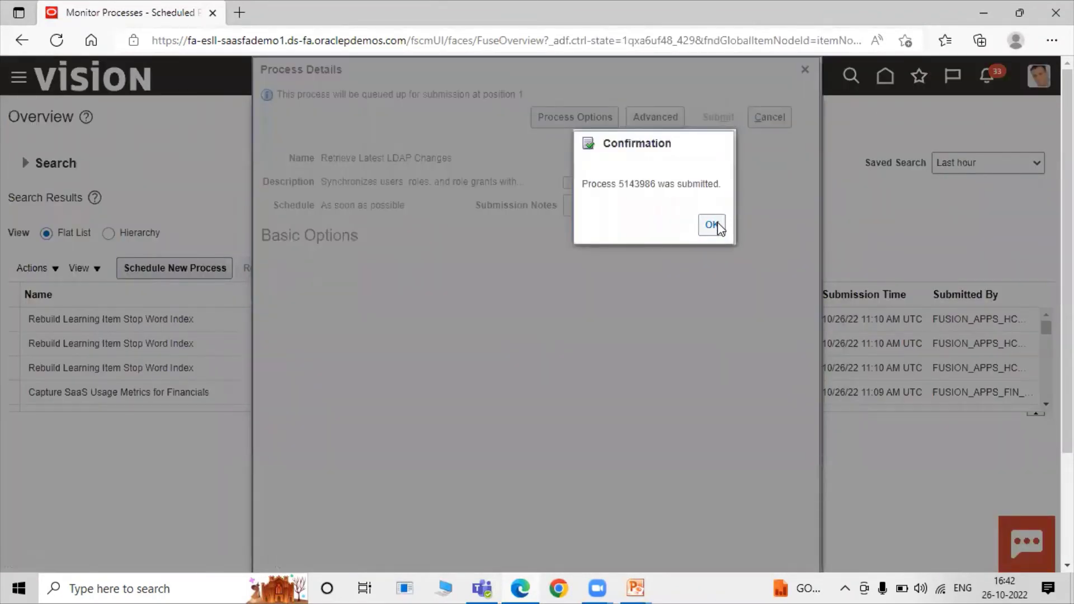
pyautogui.click(706, 226)
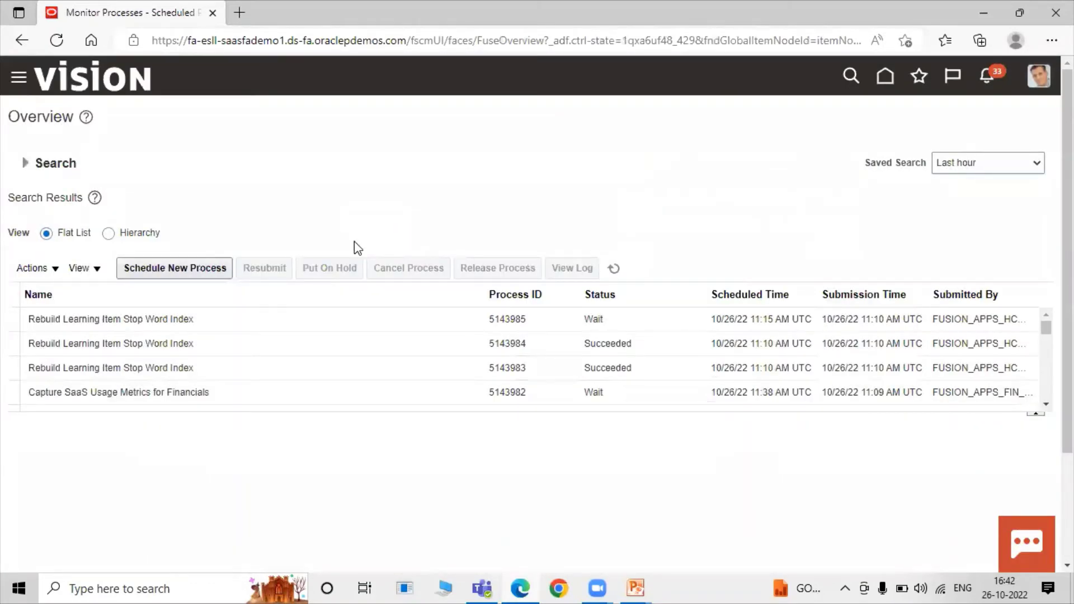
# - Refresh the Scheduled Processes list repeatedly to check the process status
pyautogui.click(615, 269)
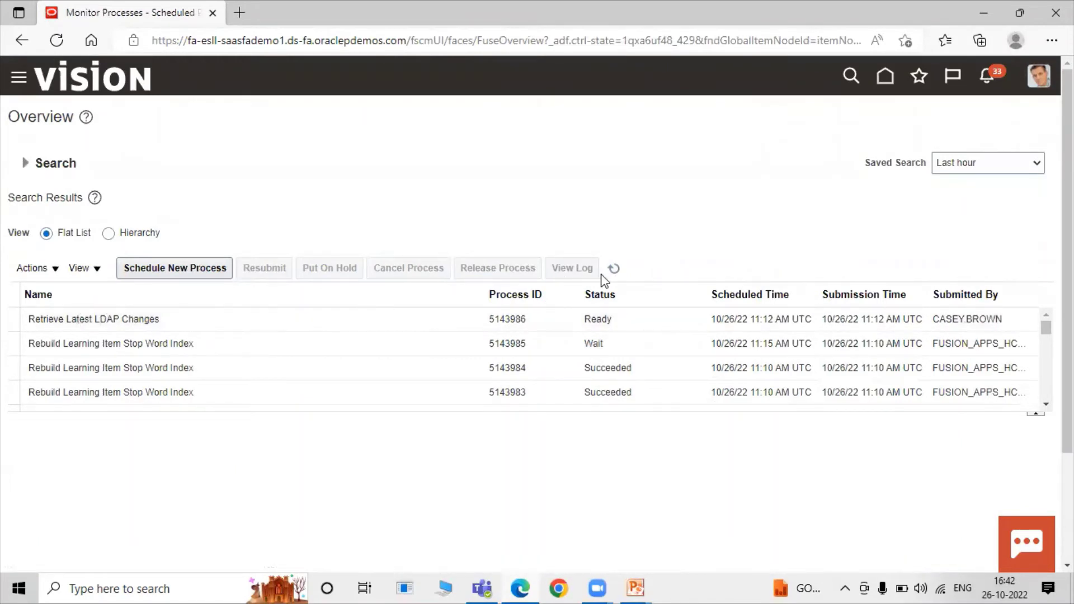
pyautogui.click(615, 270)
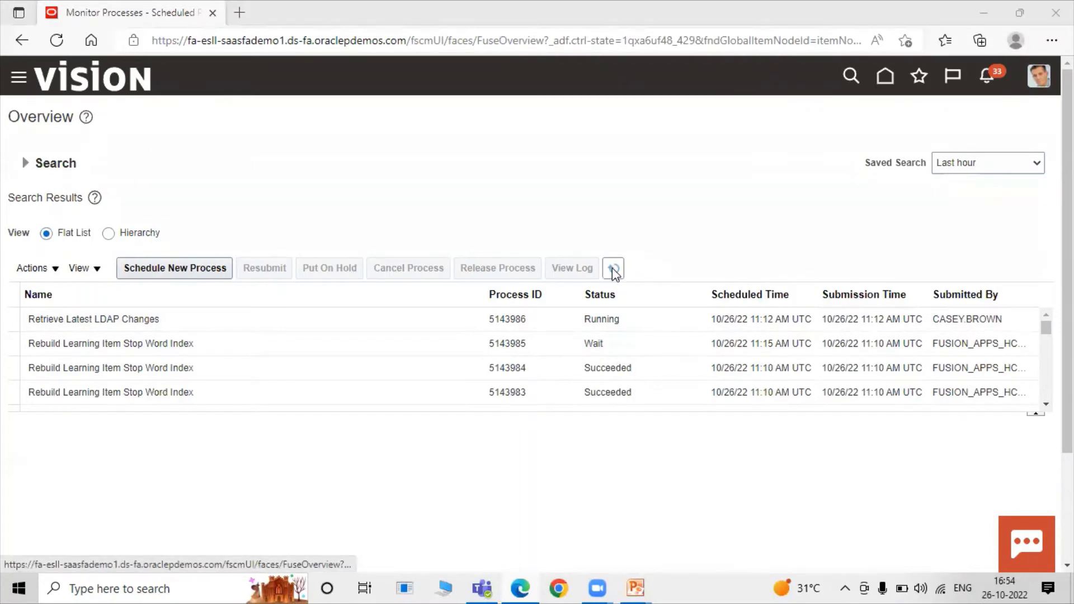
pyautogui.click(613, 270)
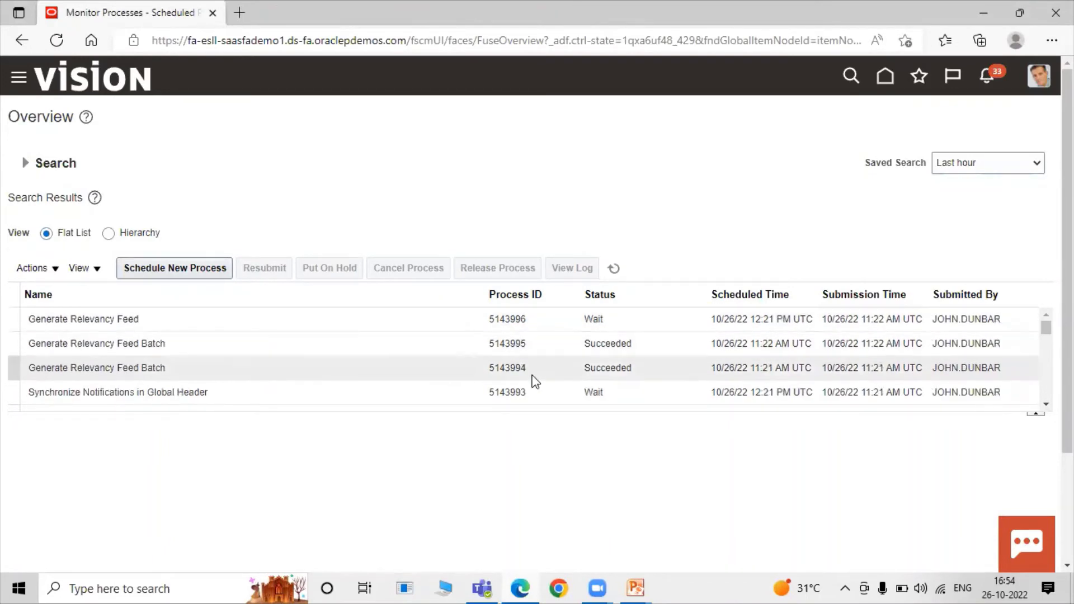
pyautogui.scroll(-3, 585, 348)
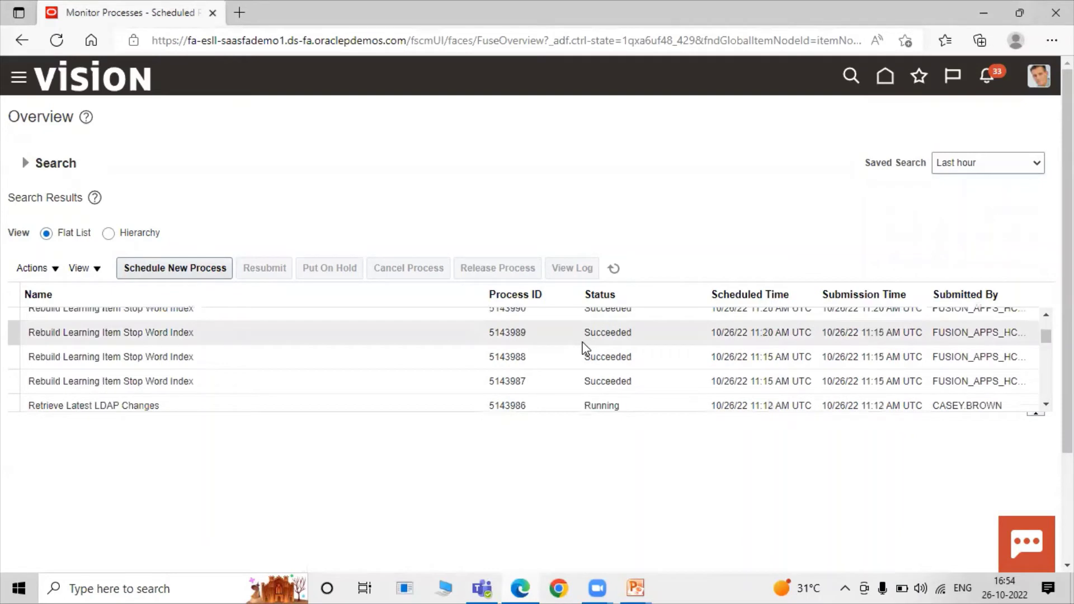
pyautogui.scroll(-2, 559, 370)
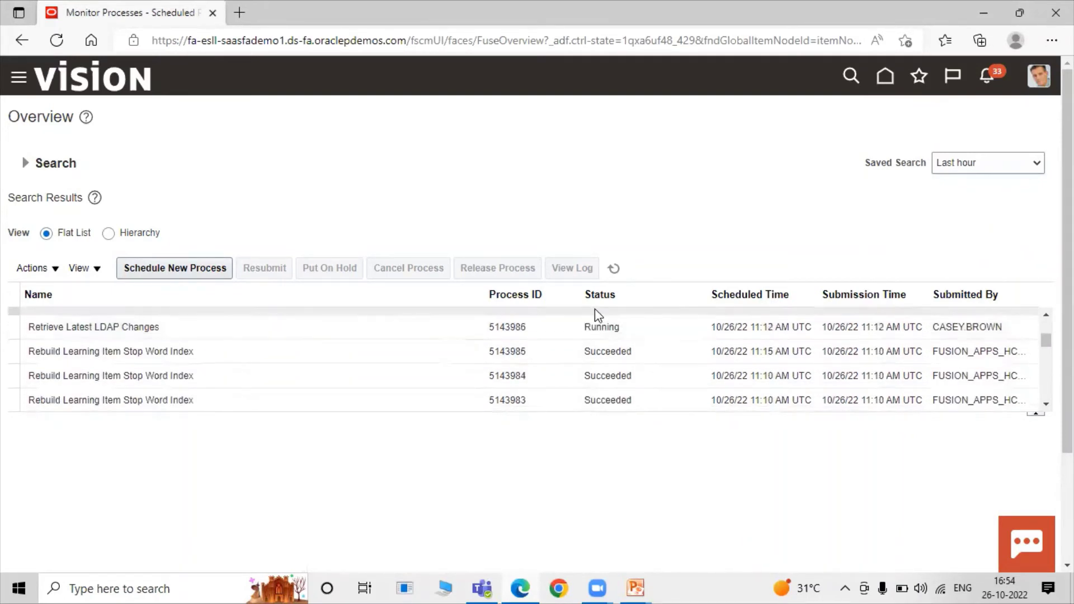
pyautogui.click(615, 271)
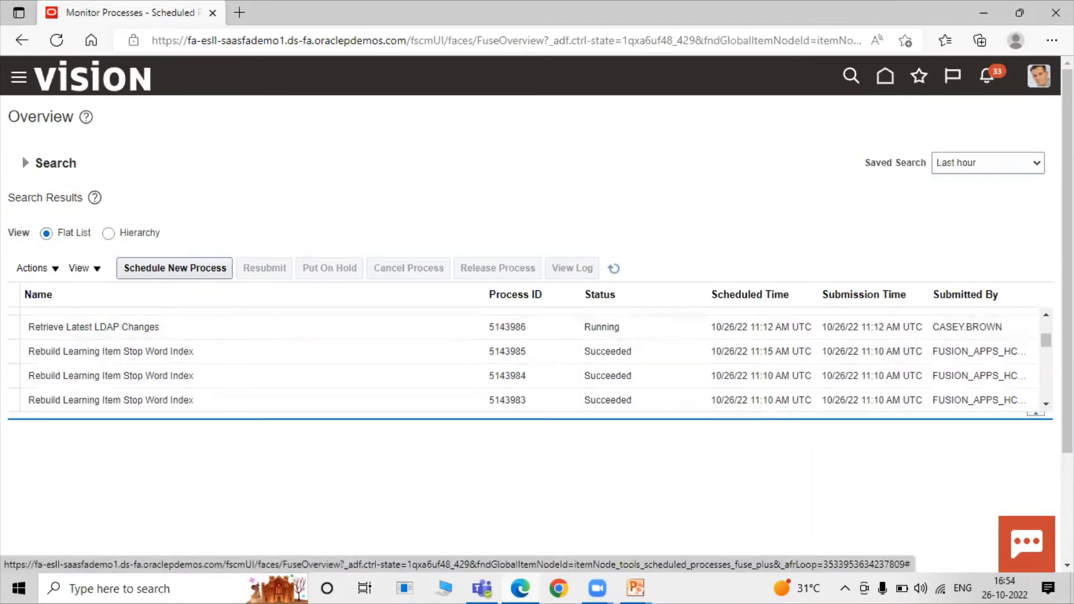
# - Go from Setup and Maintenance to the Manage Implementation Projects page and focus its project name search
pyautogui.click(1038, 76)
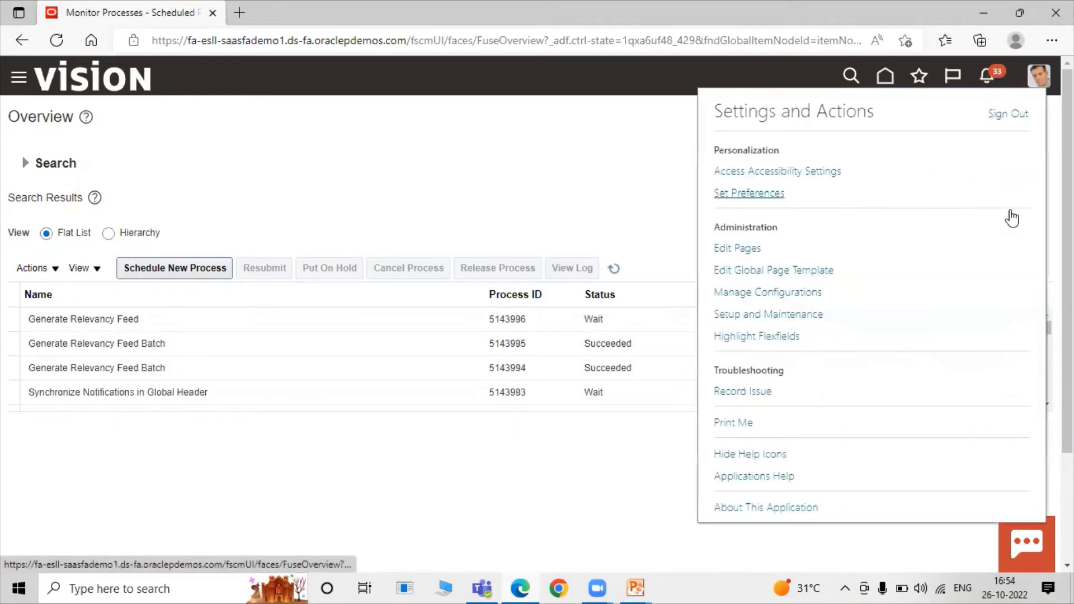
pyautogui.click(755, 315)
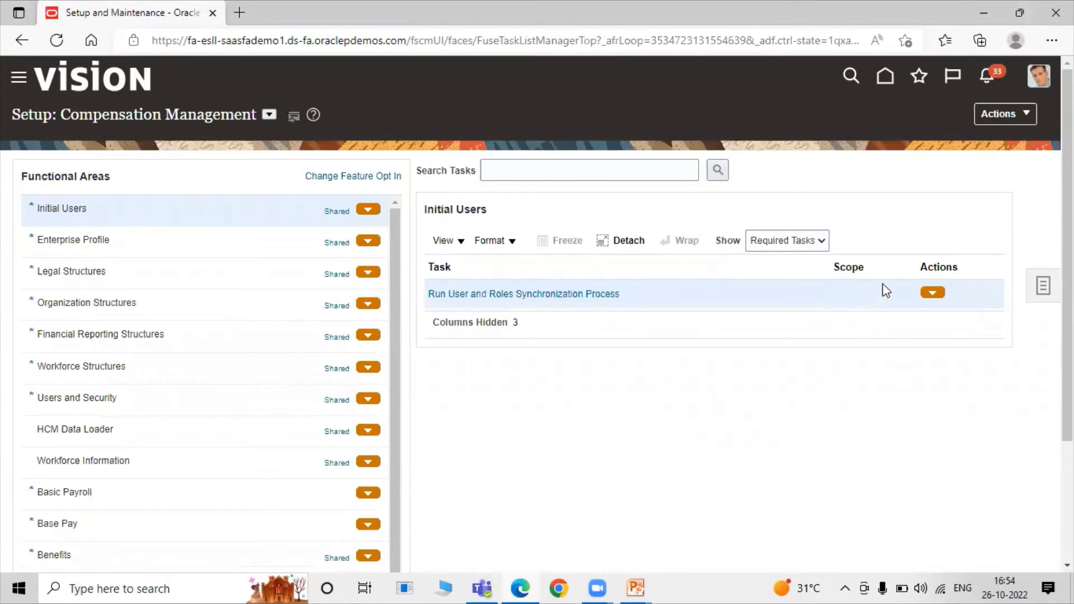
pyautogui.click(1041, 286)
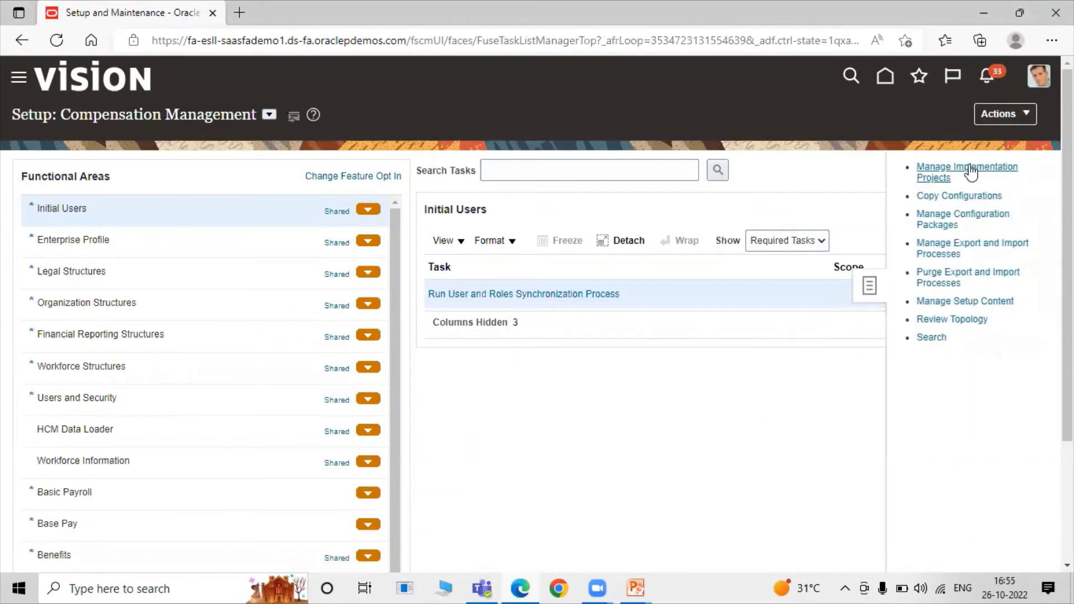
pyautogui.click(960, 166)
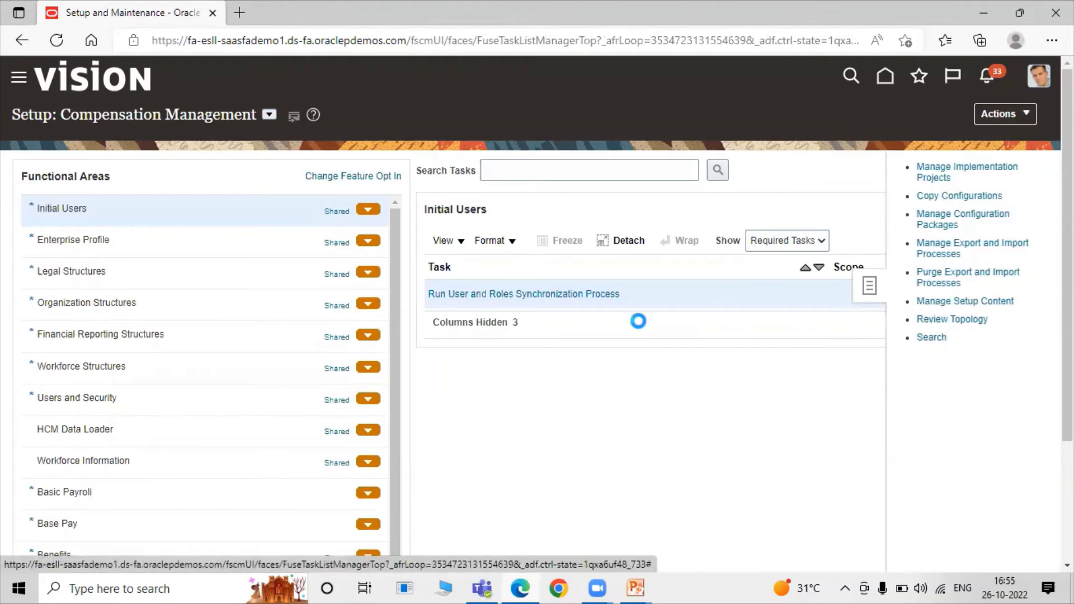
pyautogui.click(198, 197)
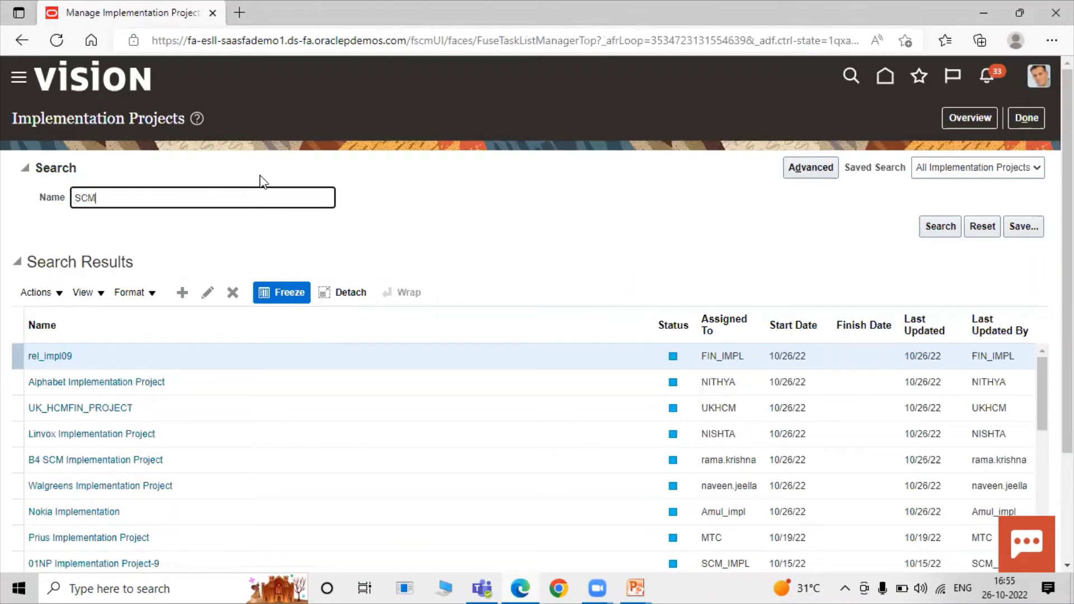
# - Search 'SCM', open SCM Implementation Project for Rel13 and locate the Manage Plant Parameters task
pyautogui.press('Return')
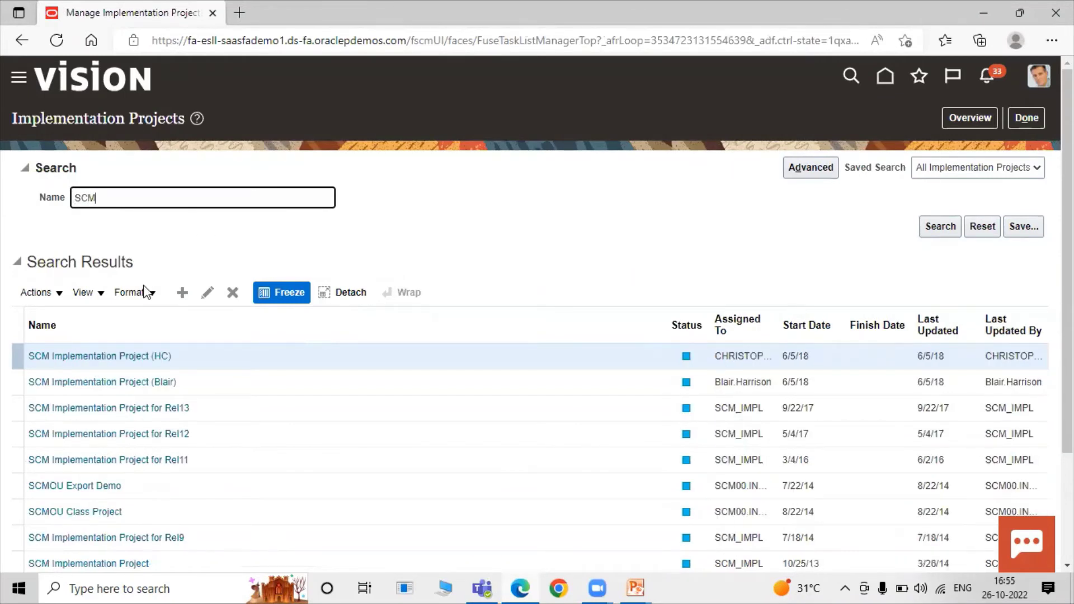
pyautogui.click(140, 413)
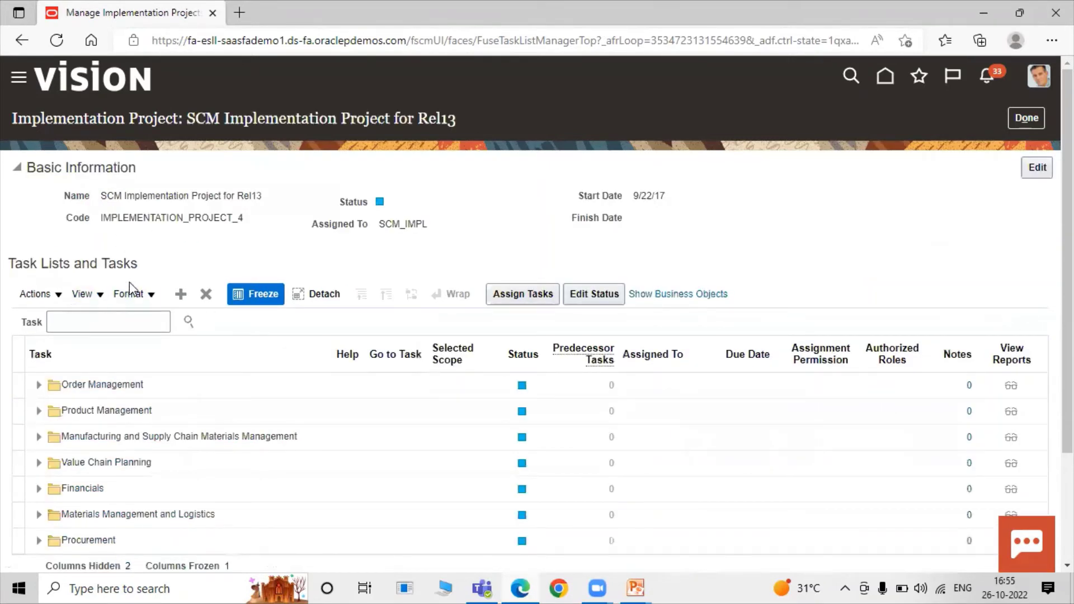
pyautogui.click(94, 328)
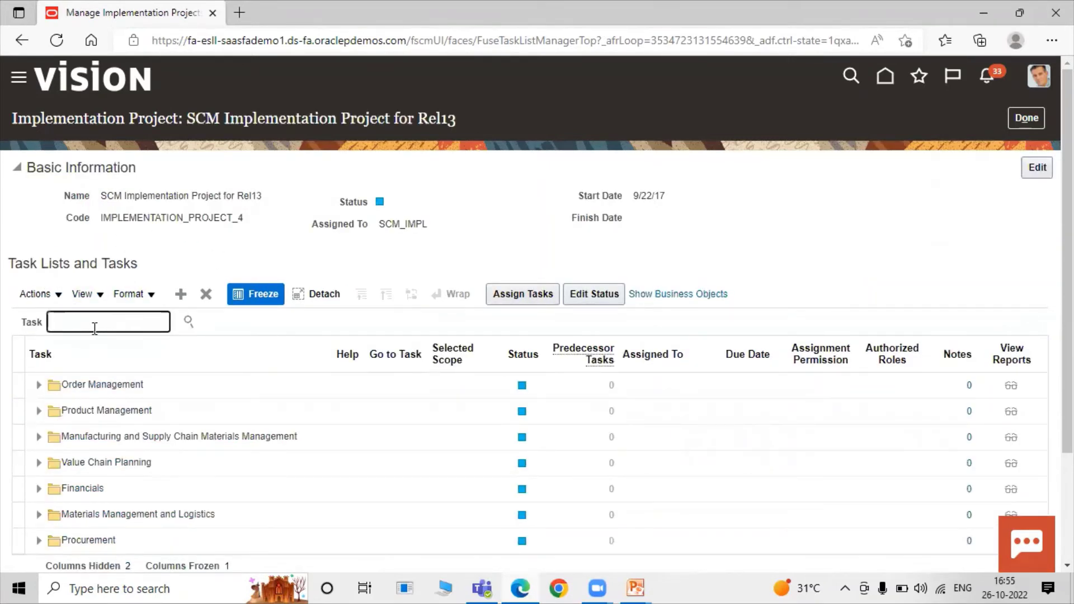
pyautogui.write('Manage Plant Pa')
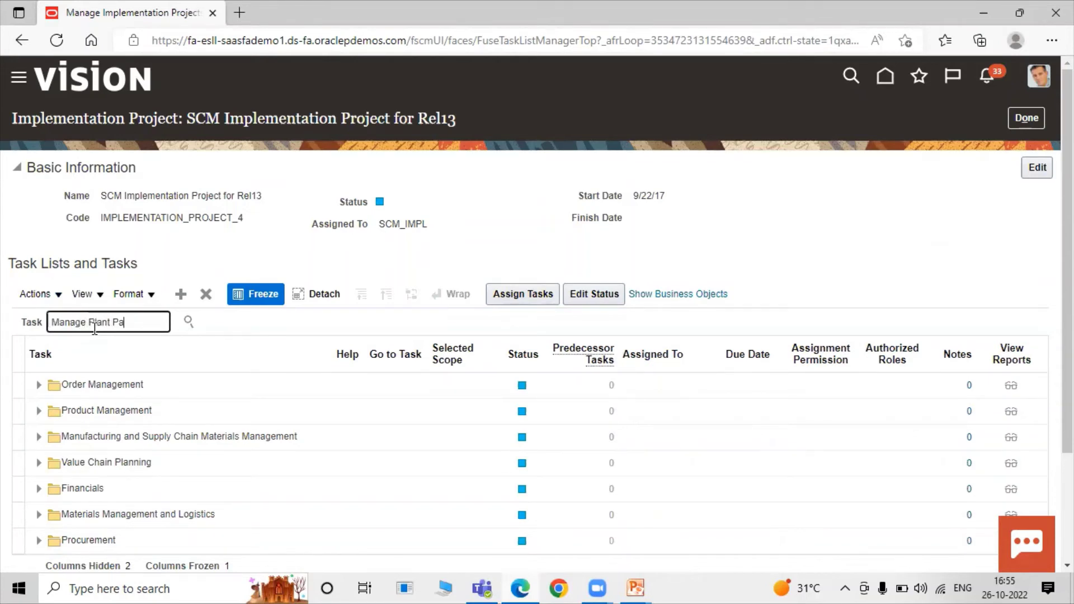
pyautogui.write('meter')
pyautogui.press('Return')
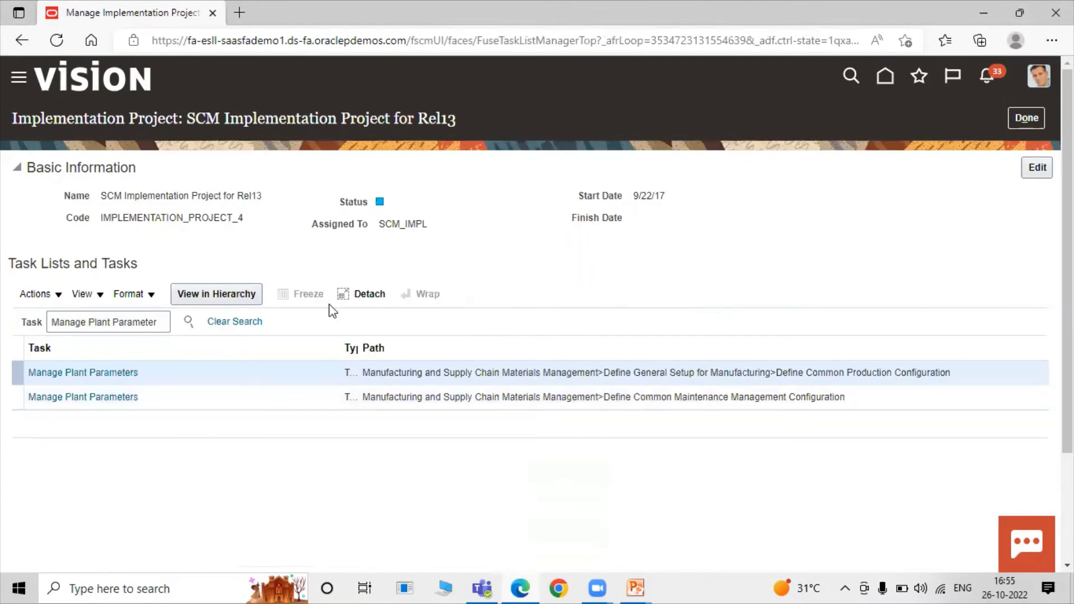
pyautogui.click(79, 372)
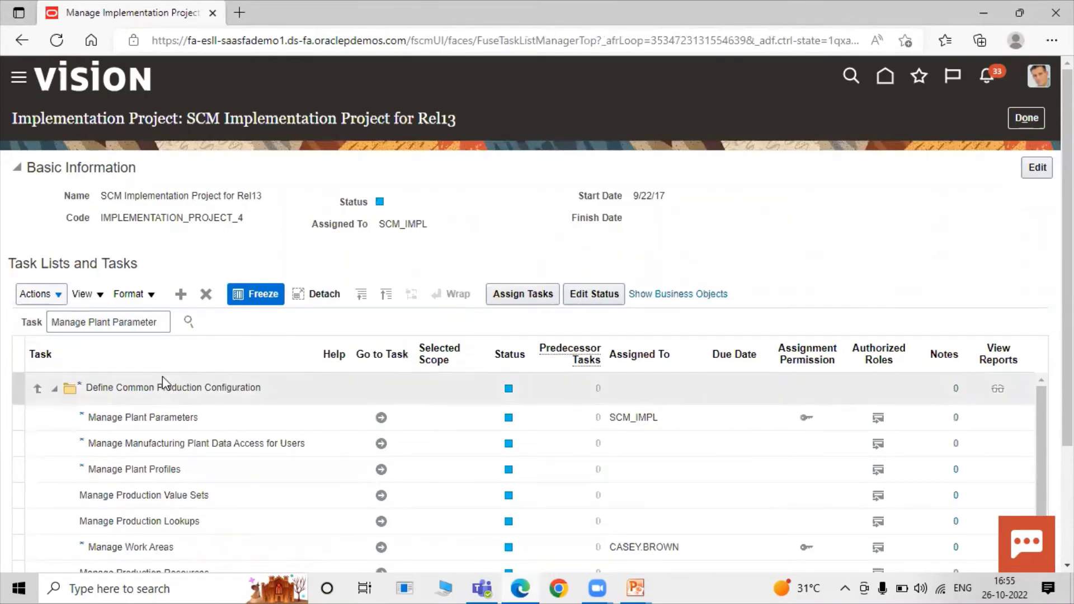
# - Open Manage Plant Parameters for organization 001 and expand the Manufacturing Calendar list
pyautogui.click(382, 415)
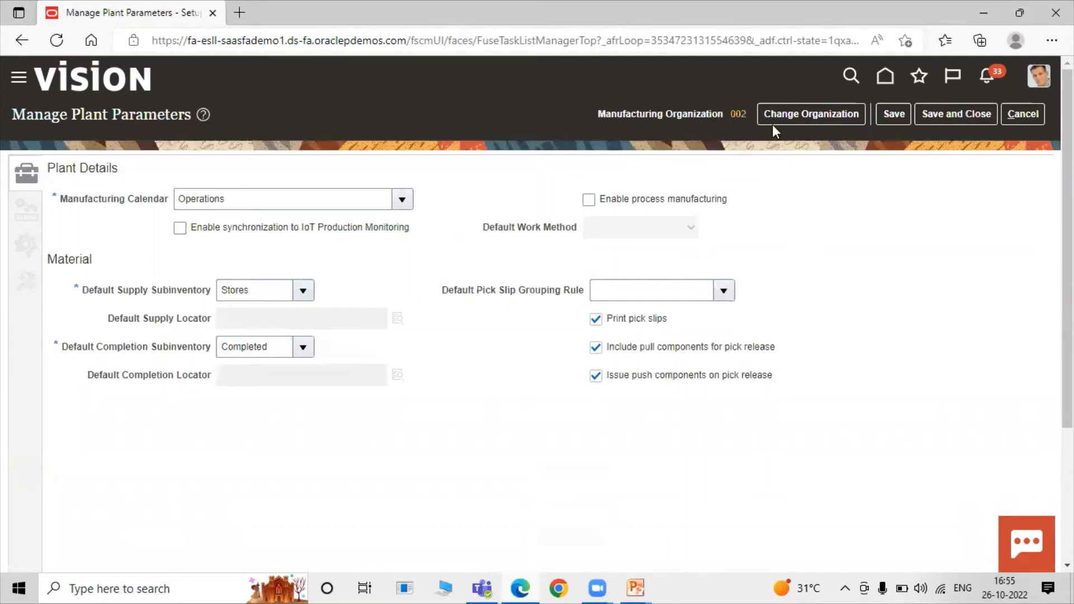
pyautogui.click(785, 118)
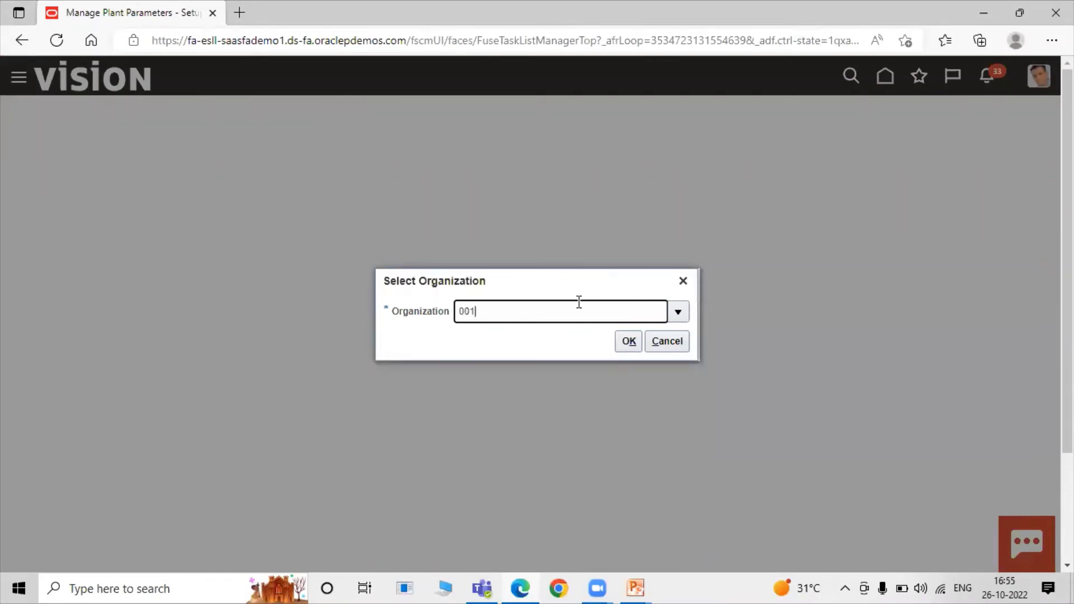
pyautogui.click(627, 341)
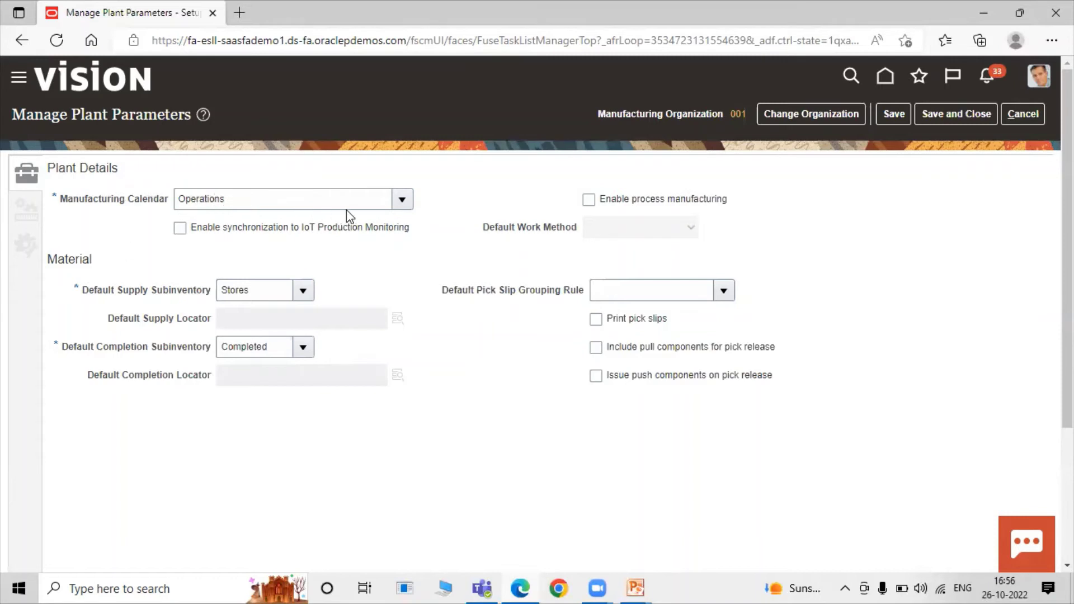
pyautogui.click(401, 200)
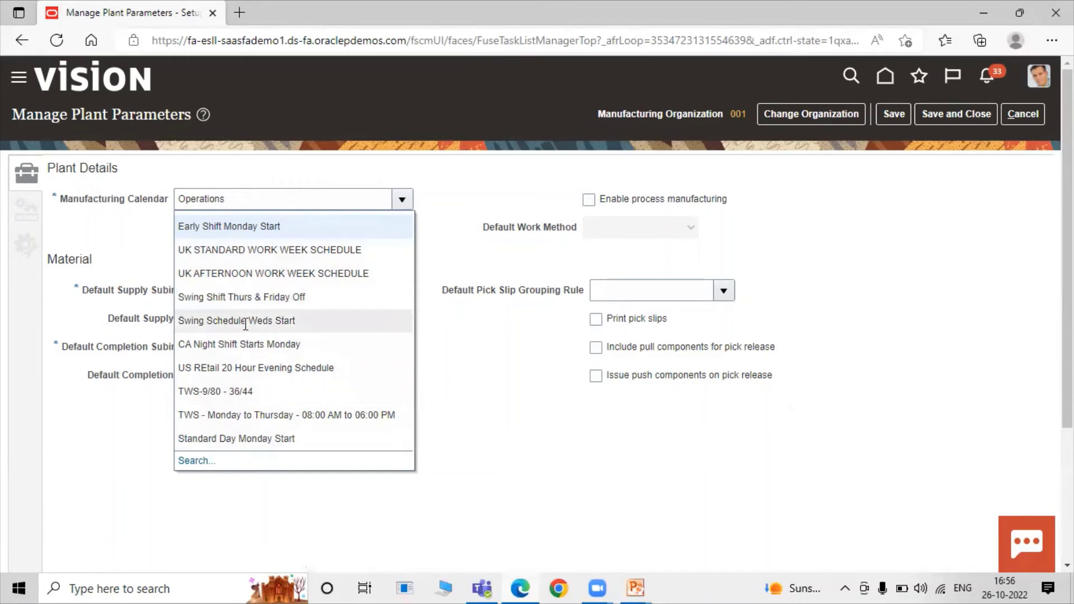
# - Switch the manufacturing calendar to CA Night Shift Starts Monday, accepting the change warning
pyautogui.click(288, 342)
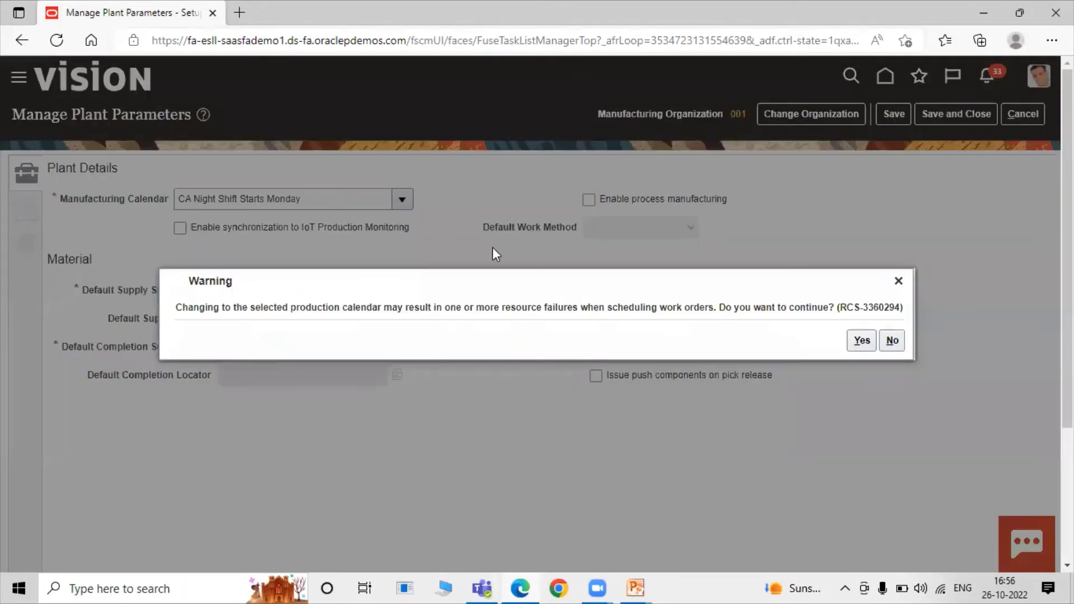
pyautogui.click(862, 340)
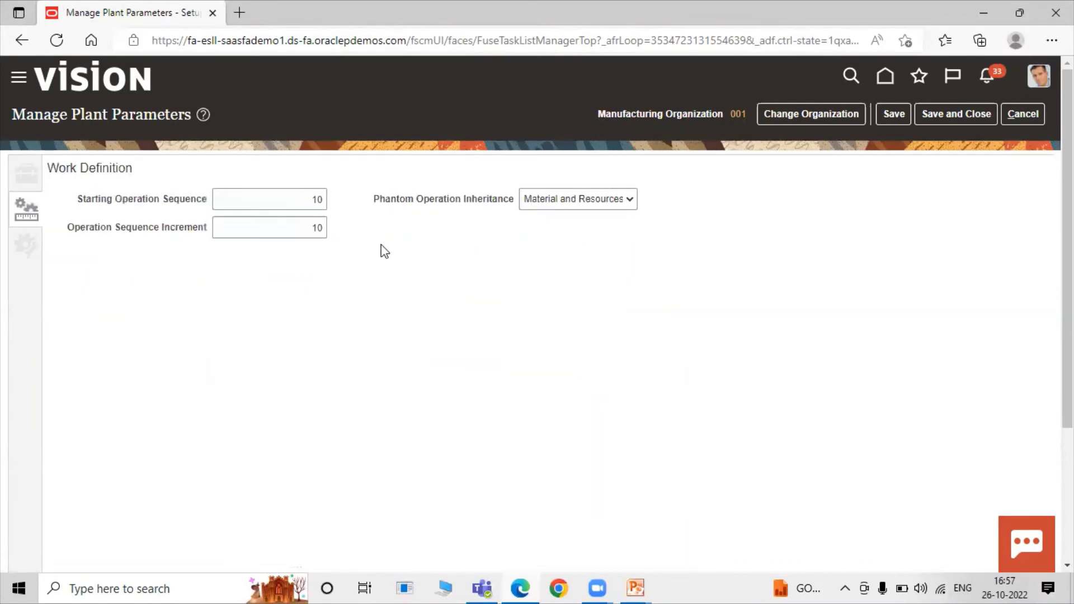
# - Review the Manage Production and Plant Details settings, then save and close plant 001's parameters
pyautogui.click(25, 246)
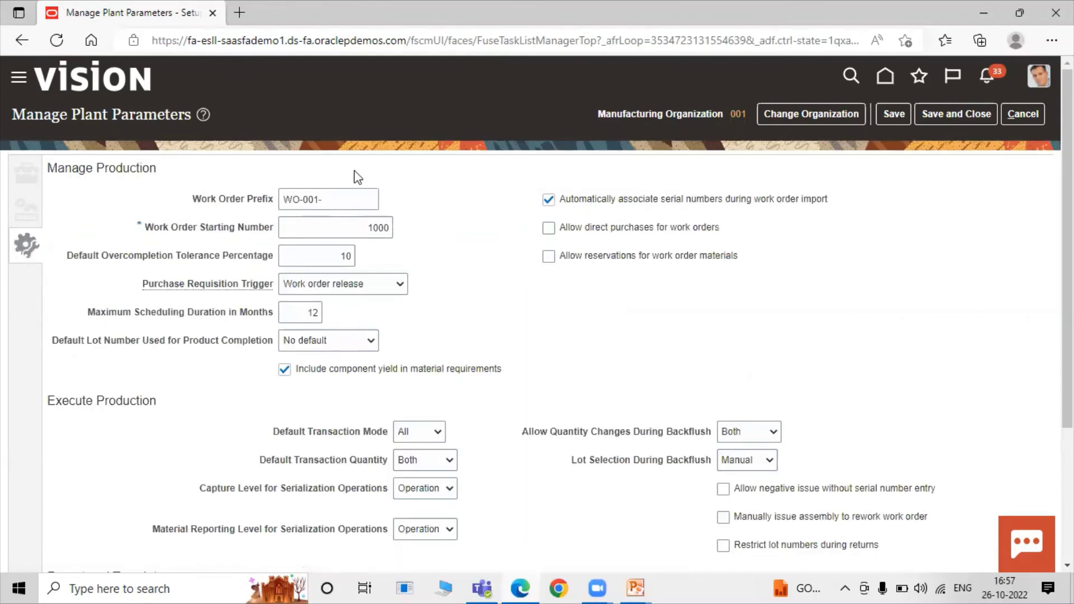
pyautogui.click(26, 174)
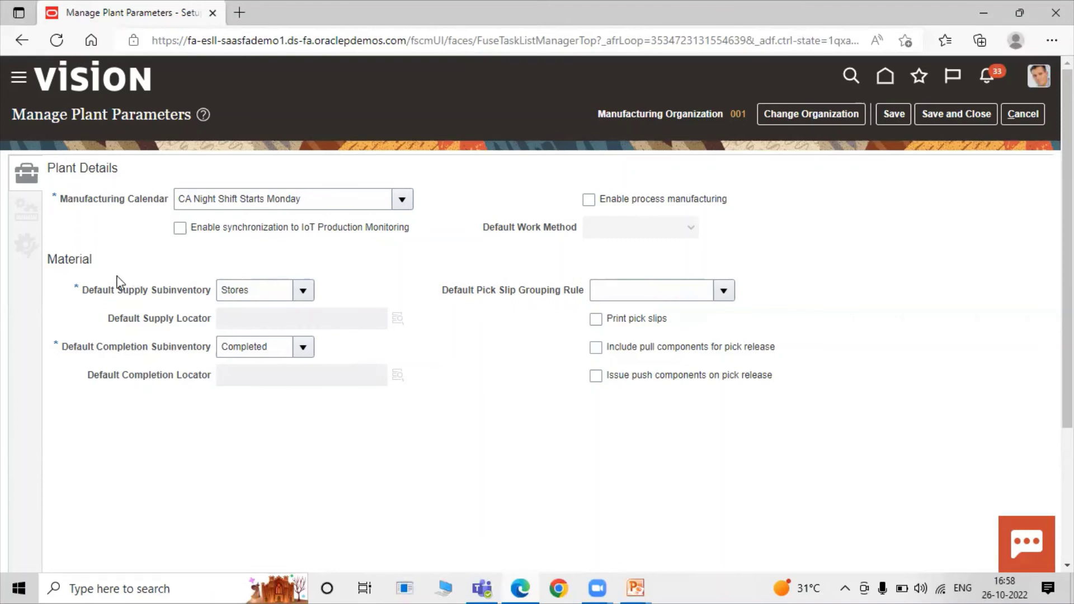
pyautogui.click(952, 116)
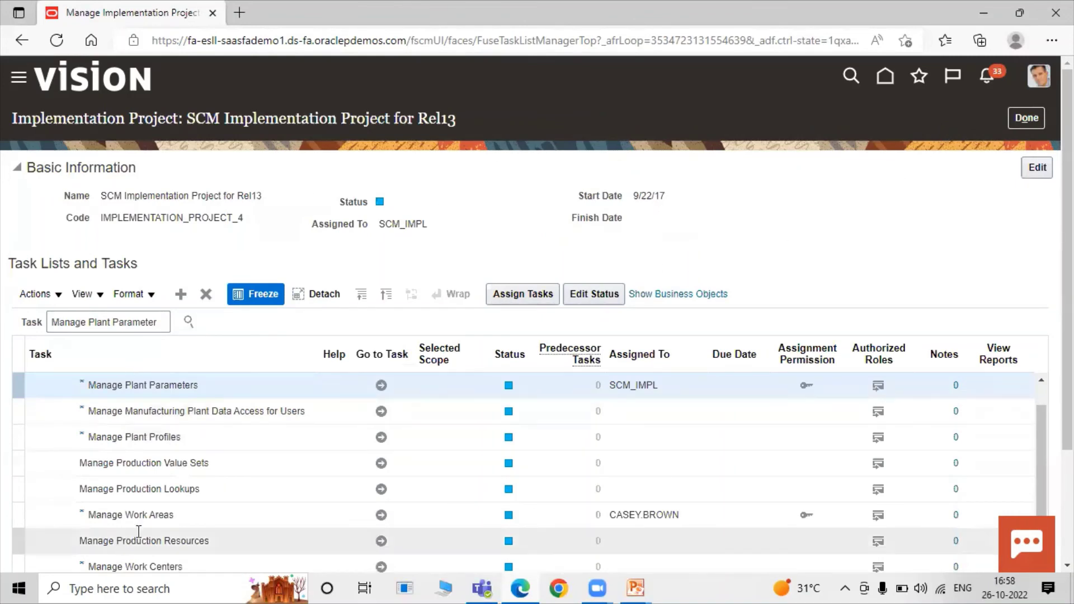
pyautogui.click(129, 516)
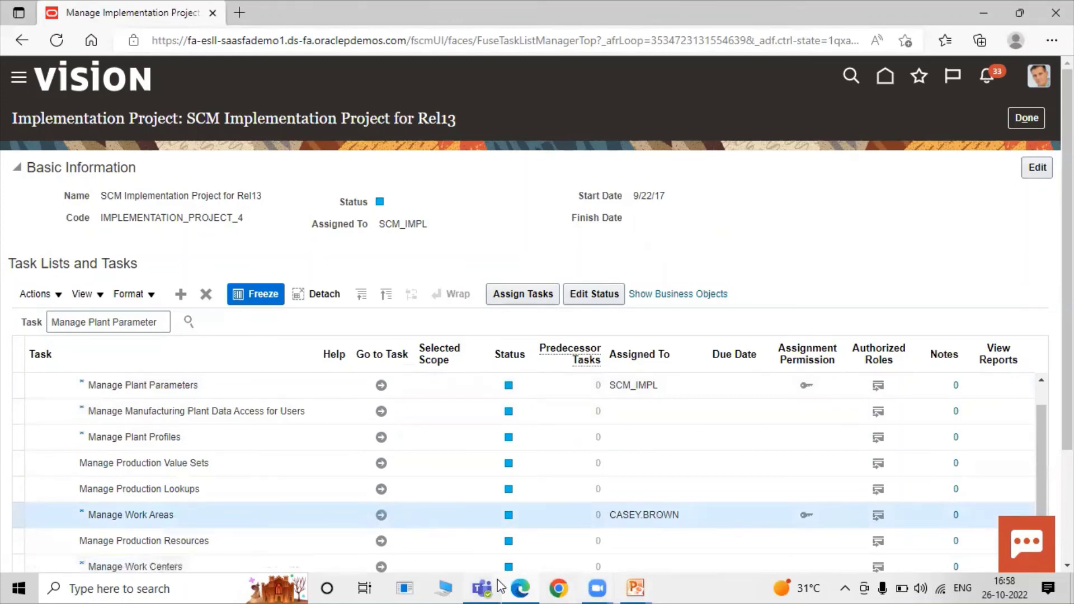
pyautogui.moveTo(634, 588)
pyautogui.click(722, 481)
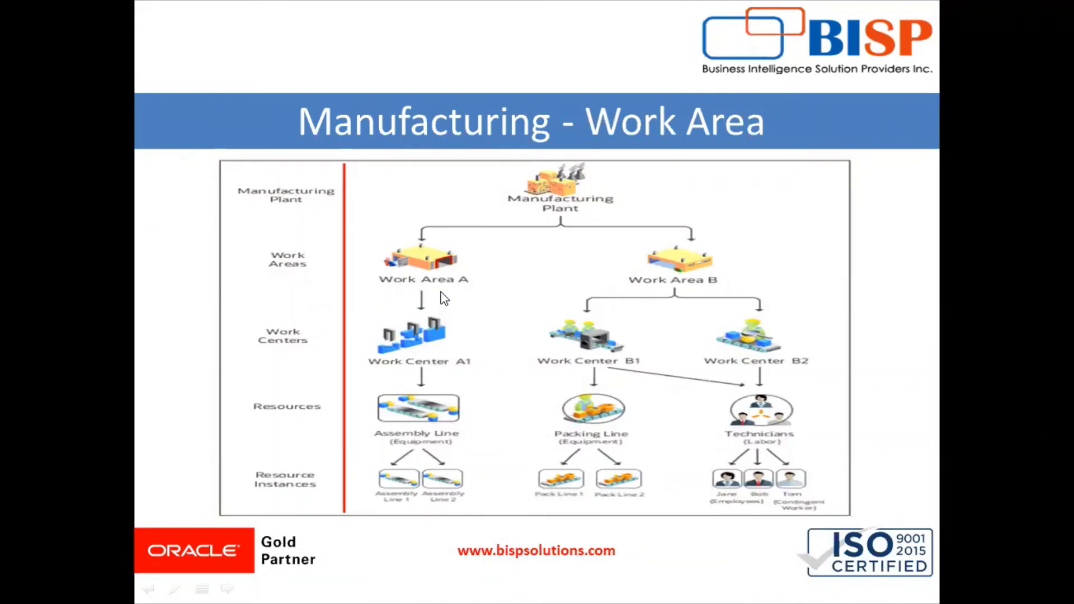
pyautogui.hotkey('alt', 'Tab')
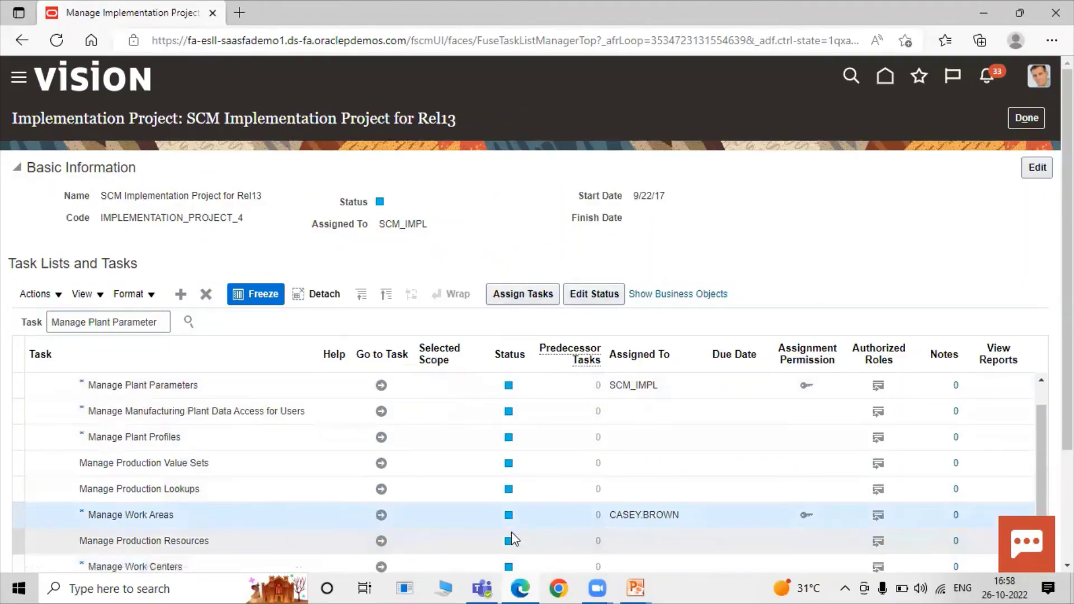
# - In Manage Work Areas, create 'TATA Work Area 1' with matching code using Save and Create Another
pyautogui.click(382, 515)
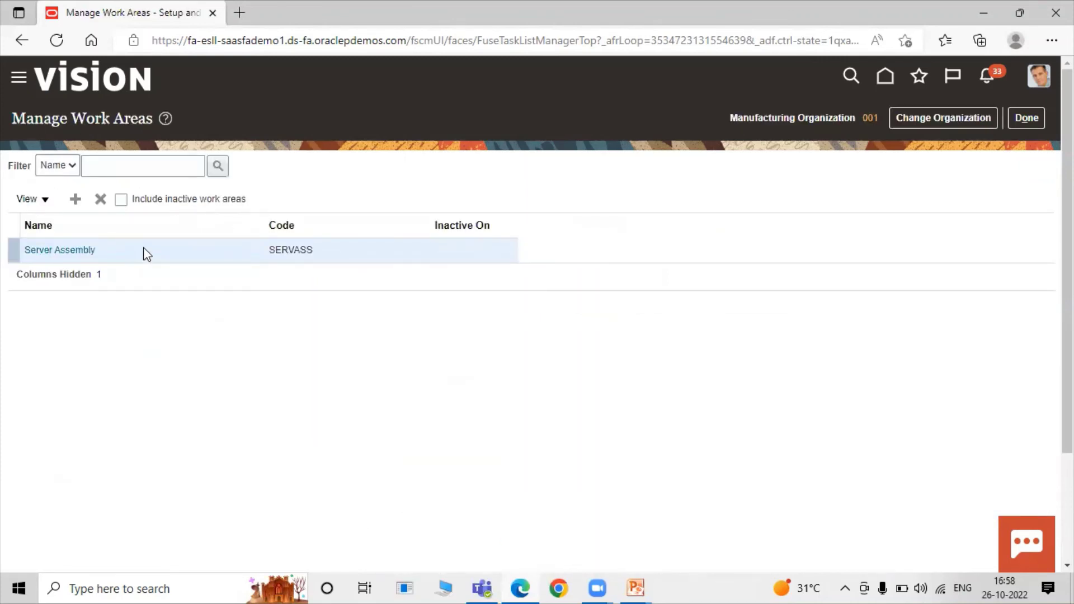
pyautogui.click(78, 198)
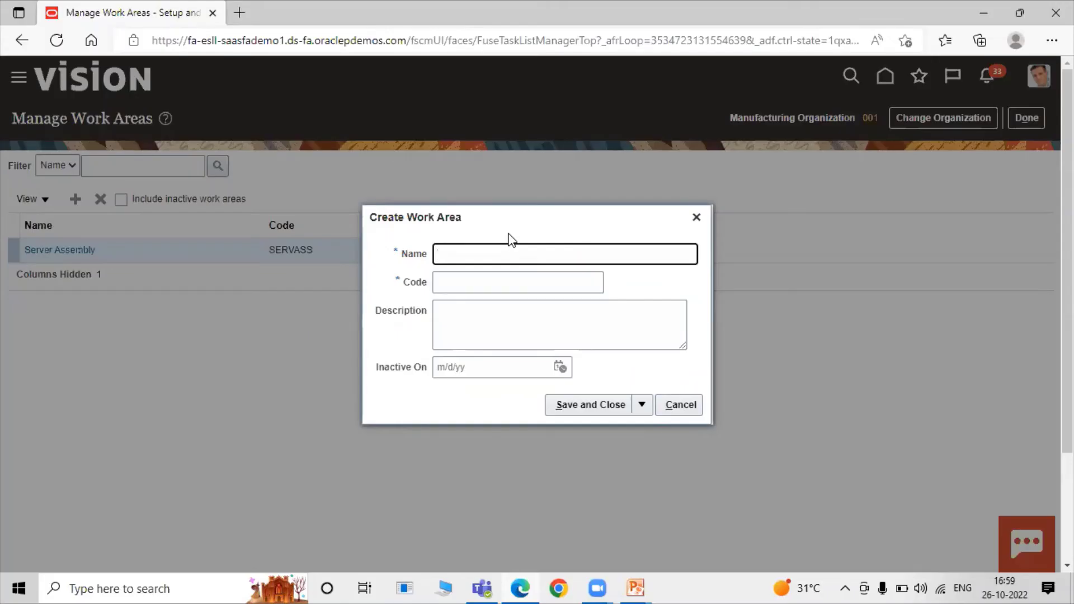
pyautogui.write('TATA W')
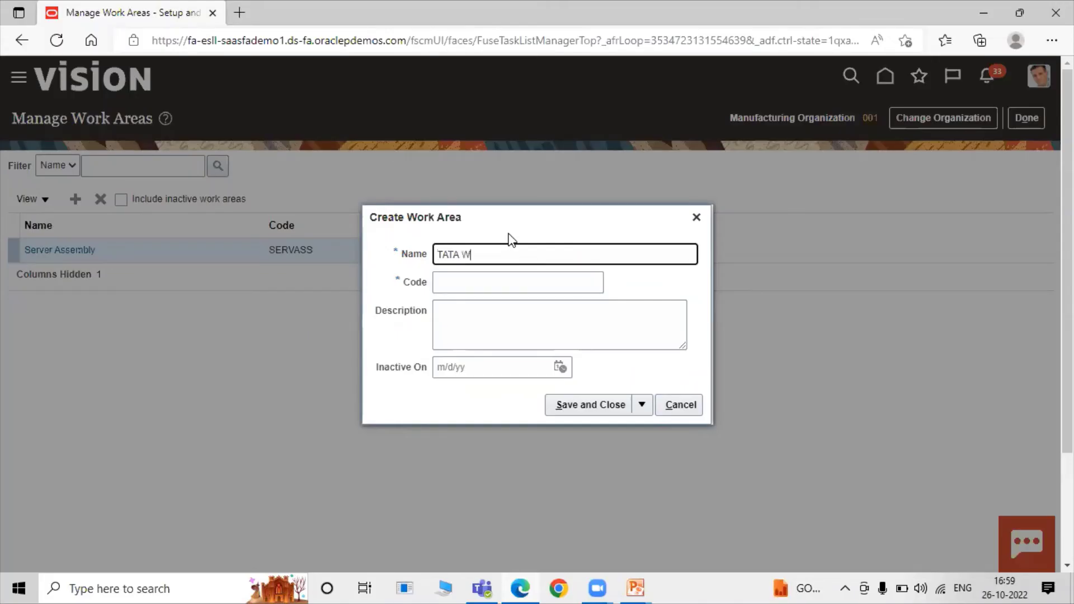
pyautogui.write('ork Area')
pyautogui.hotkey('ctrl', 'shift', 'Left')
pyautogui.hotkey('ctrl', 'shift', 'Left')
pyautogui.hotkey('ctrl', 'shift', 'Left')
pyautogui.hotkey('ctrl', 'shift', 'Left')
pyautogui.hotkey('ctrl', 'c')
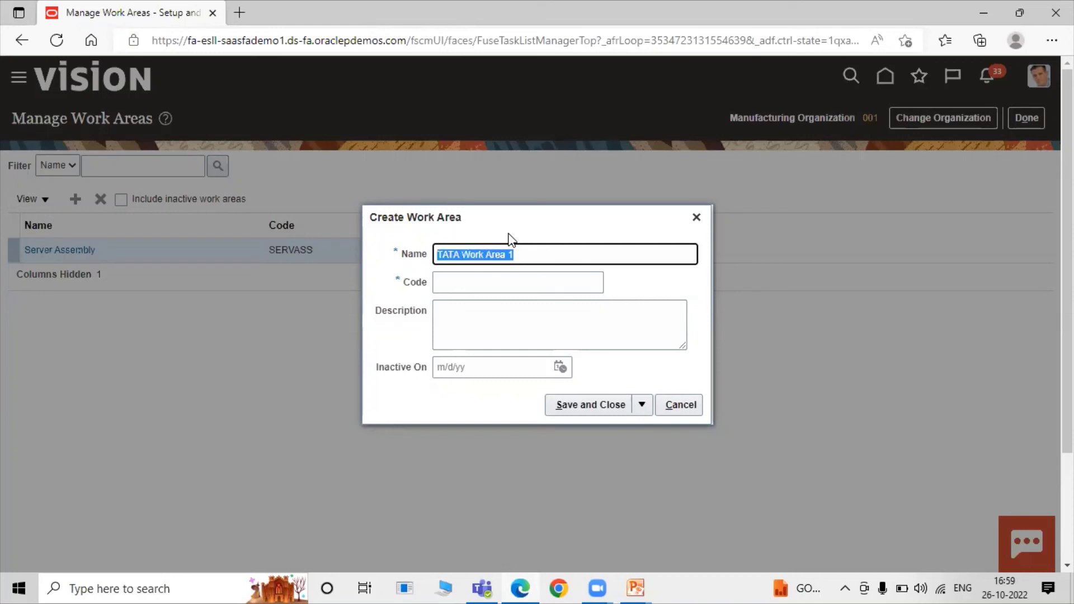
pyautogui.press('Tab')
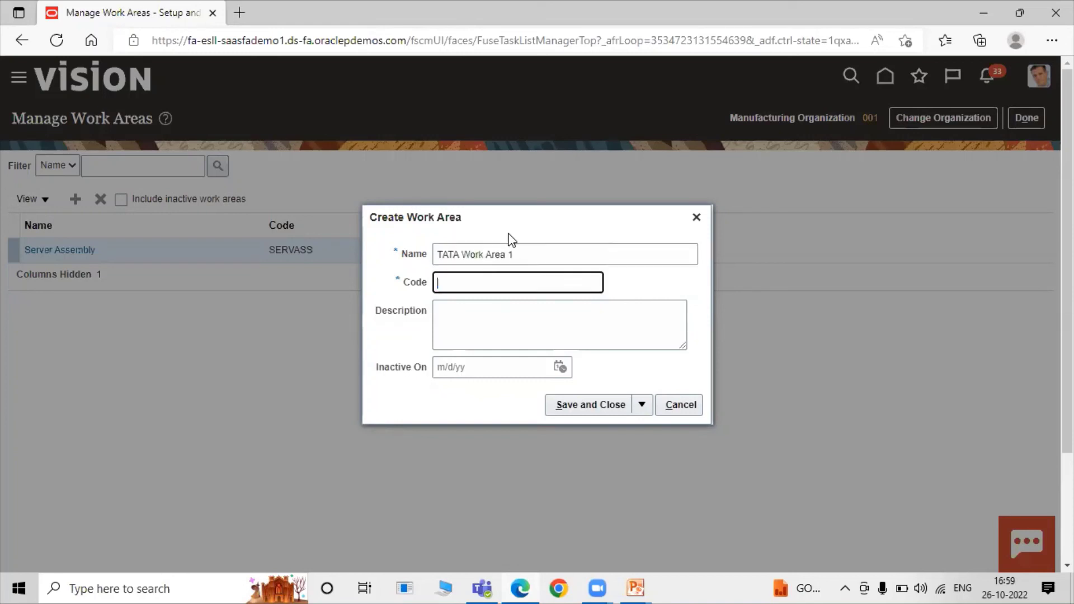
pyautogui.hotkey('ctrl', 'v')
pyautogui.click(406, 389)
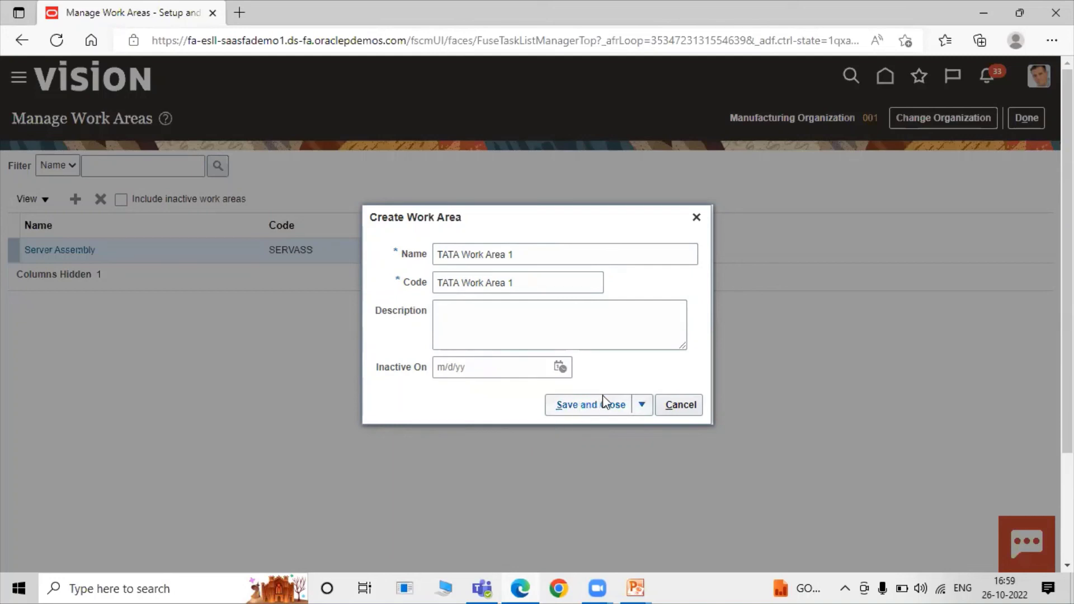
pyautogui.click(642, 405)
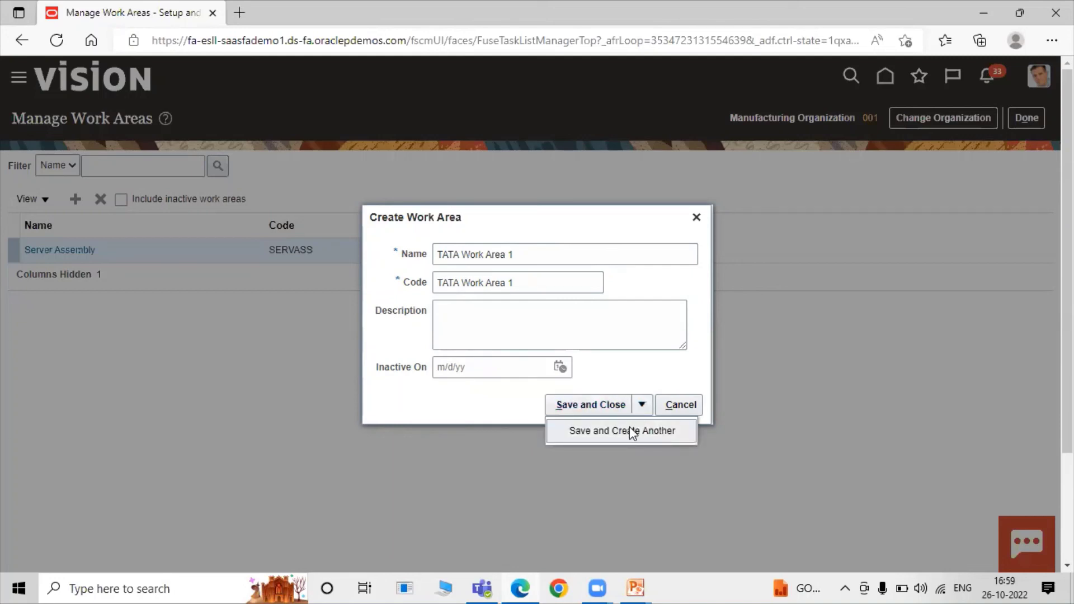
pyautogui.click(626, 430)
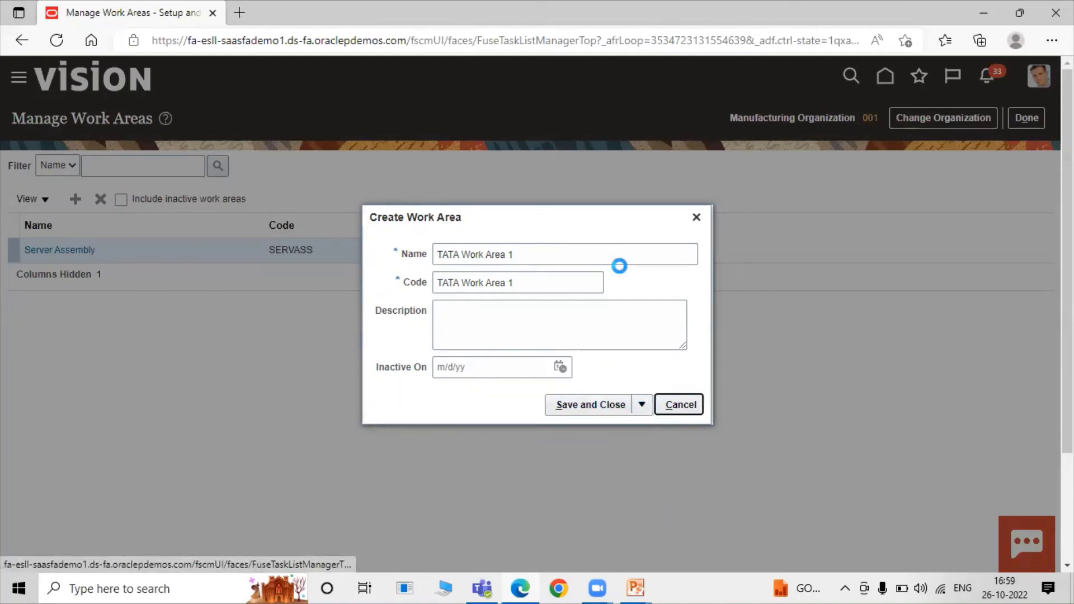
pyautogui.click(520, 248)
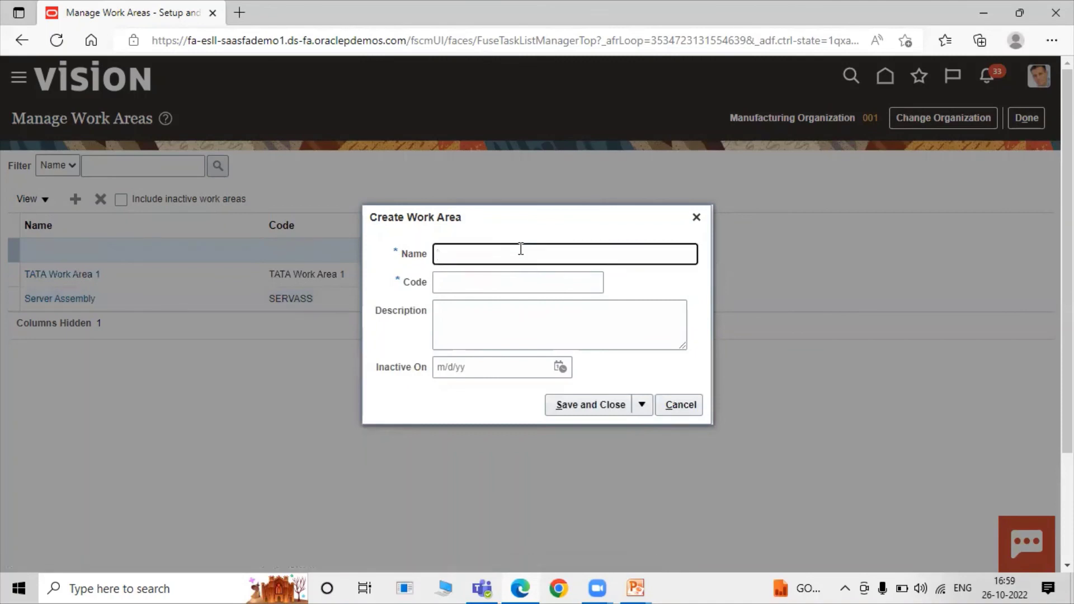
# - Create 'TATA Work Area 2' with a matching code and save it
pyautogui.write('TATA Work Area 1')
pyautogui.press('Tab')
pyautogui.write('TATA Work Area 1')
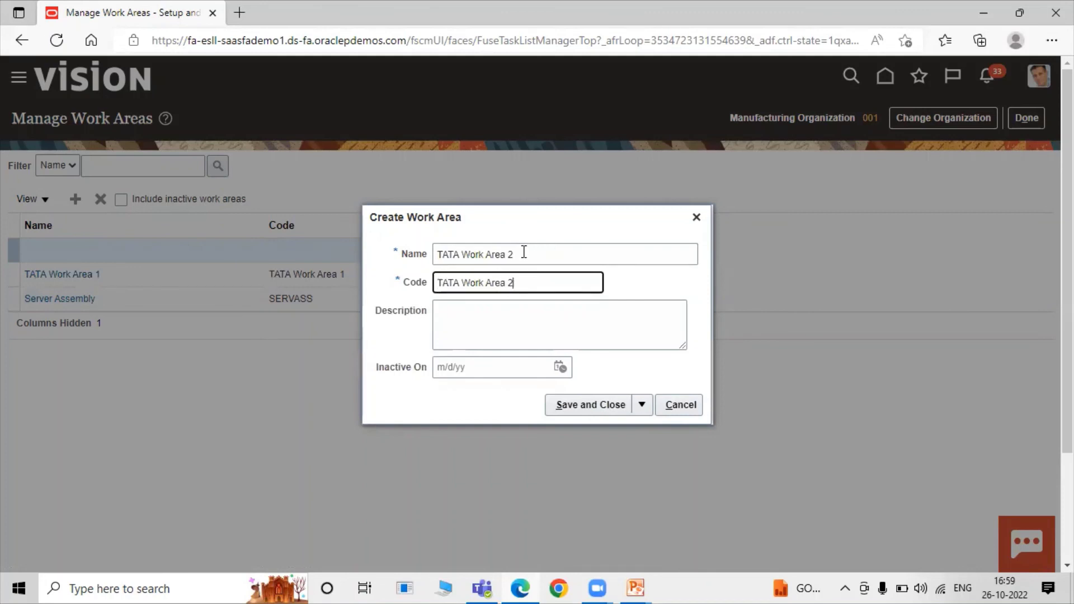
pyautogui.click(557, 406)
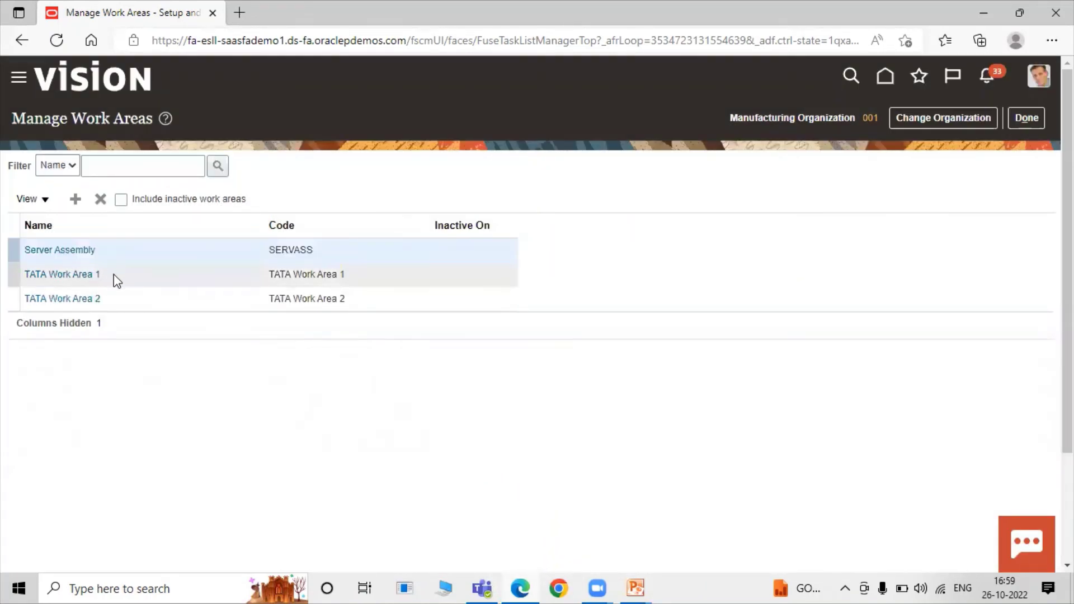
# - Check TATA Work Area 1's details, finish with work areas, and return to the Manufacturing - Work Area slide
pyautogui.click(73, 275)
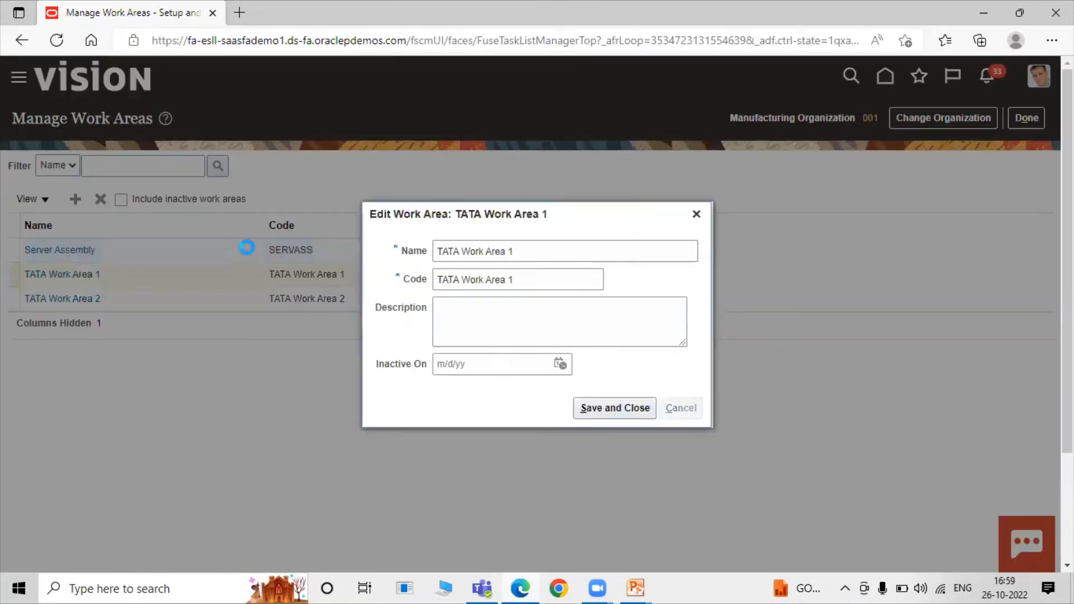
pyautogui.press('Escape')
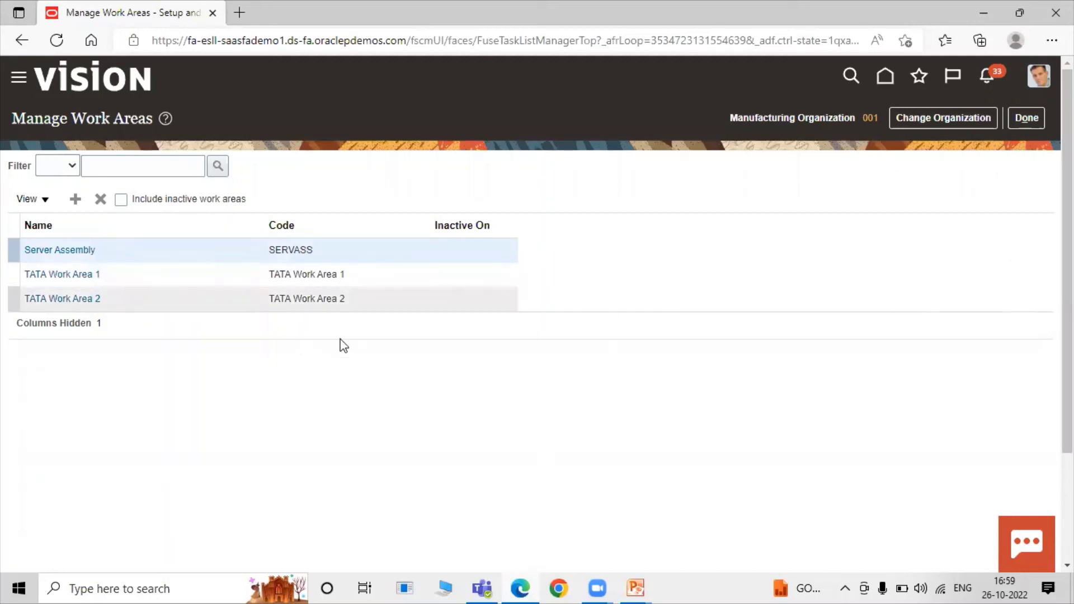
pyautogui.click(1023, 118)
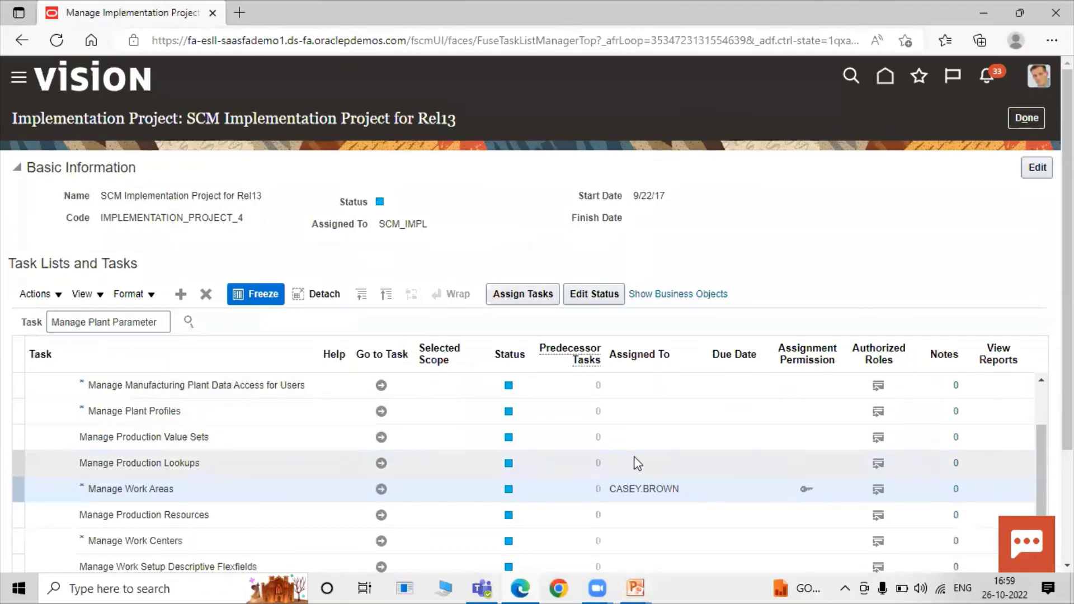
pyautogui.hotkey('alt', 'Tab')
pyautogui.hotkey('alt', 'Tab')
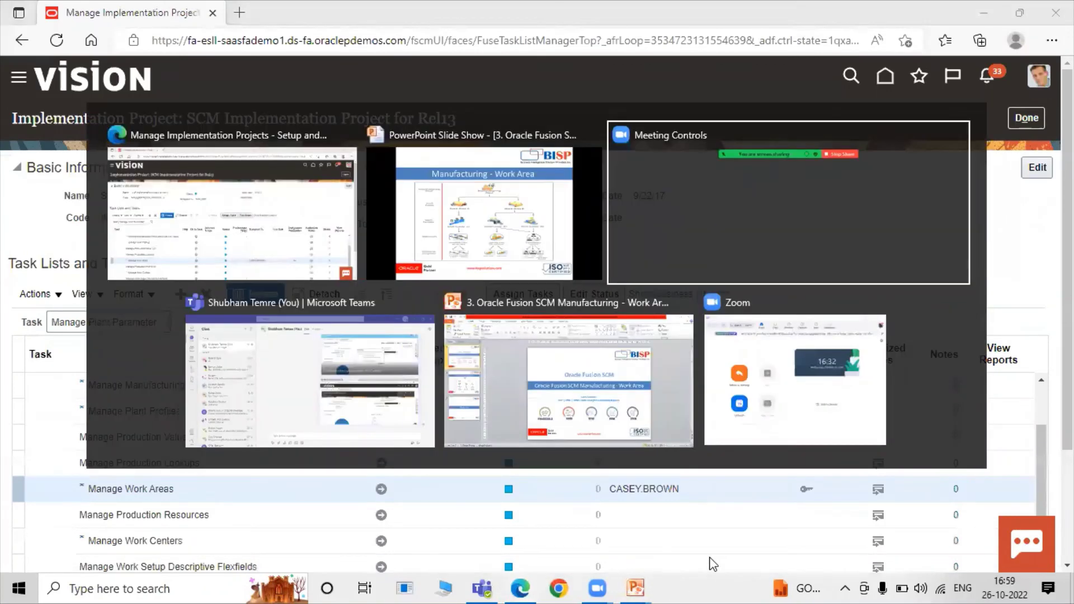
pyautogui.click(538, 231)
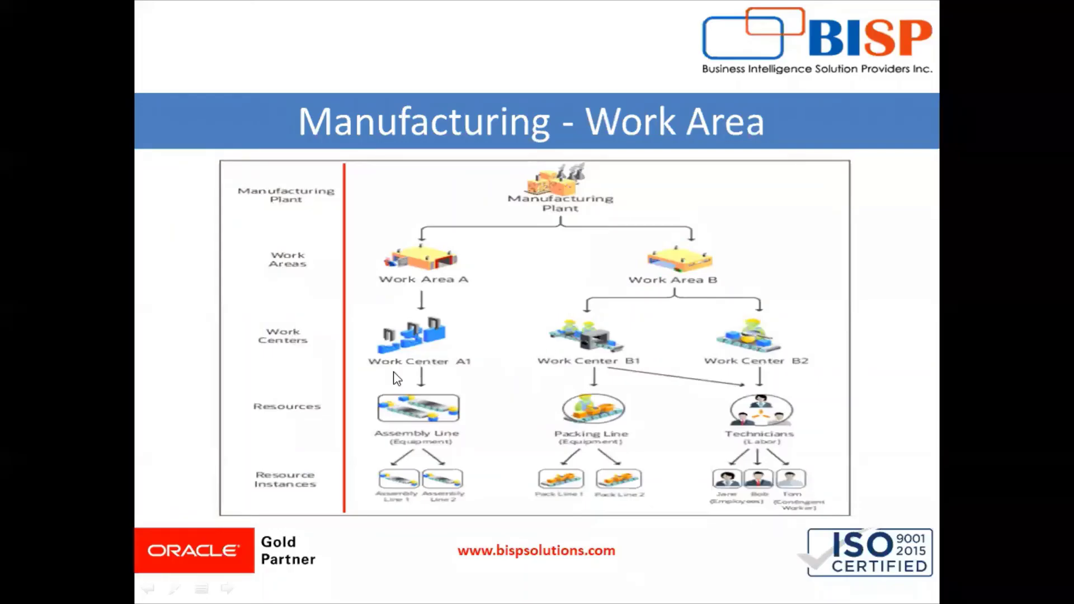